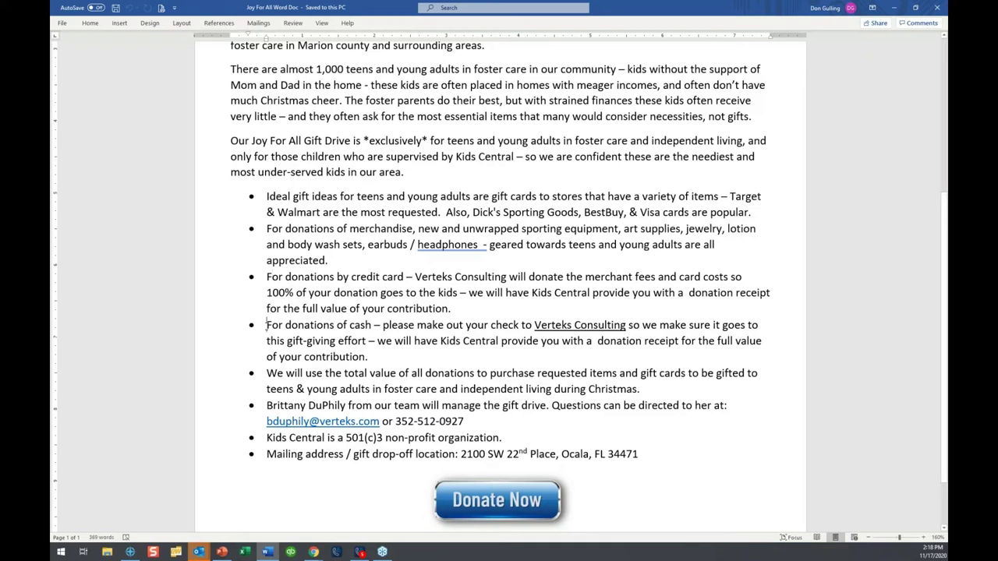
Select and review the cash donations bullet in the gift drive document, then minimize Word.
key(shift+Down)
key(shift+Down)
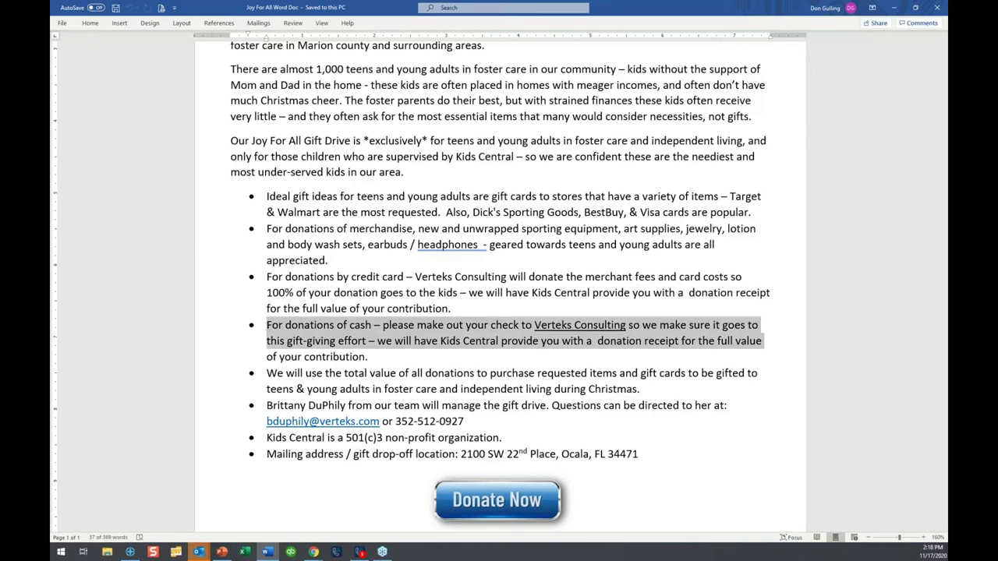
key(Right)
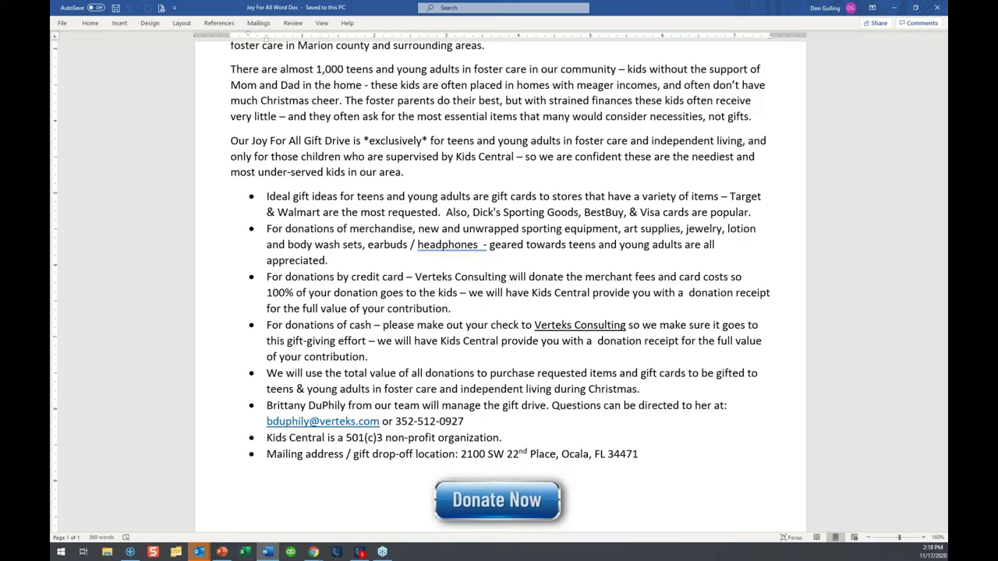
scroll(378, 302, down, 2)
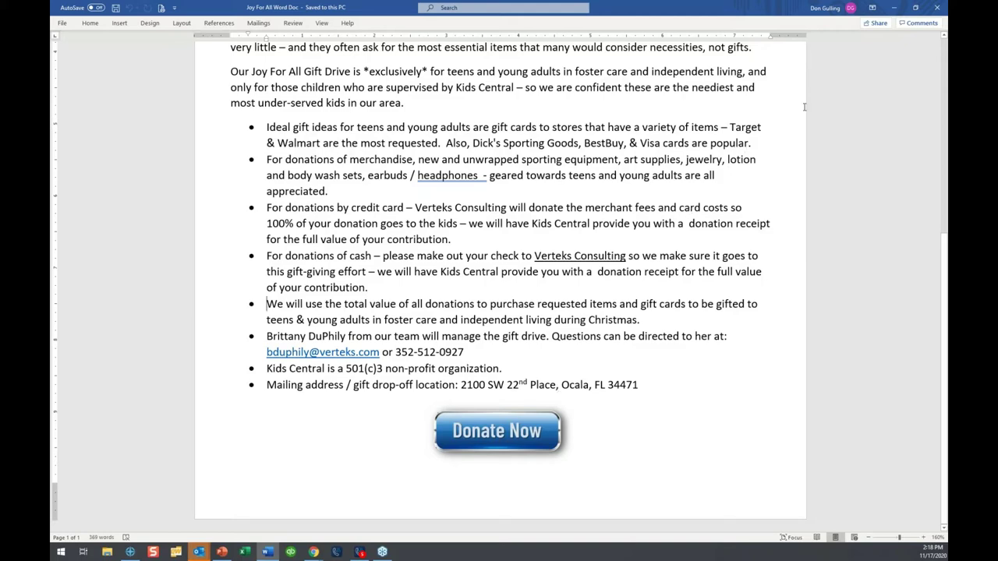
click(892, 7)
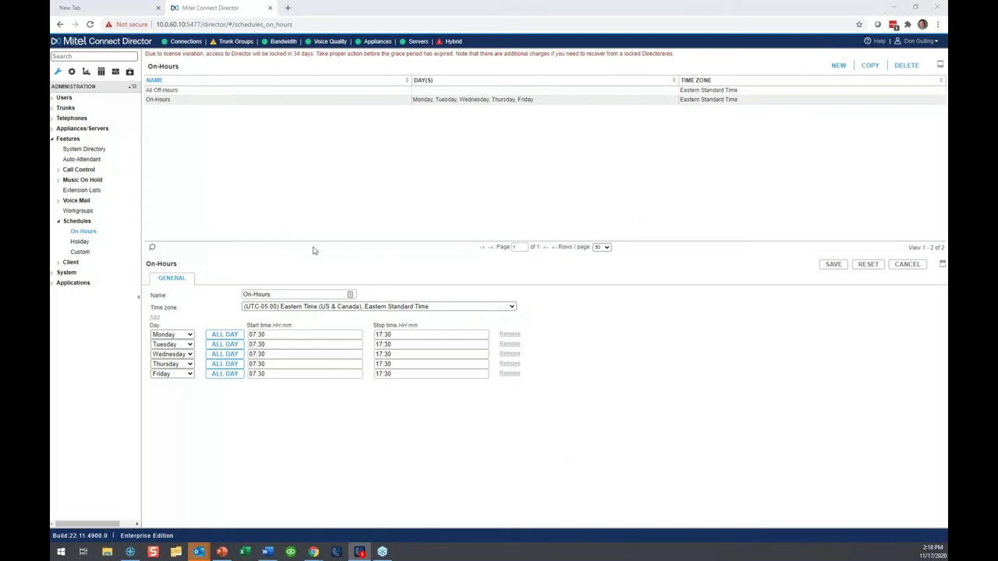
Collapse Features, visit the Users list, then open the Maintenance Dashboard charts.
click(66, 139)
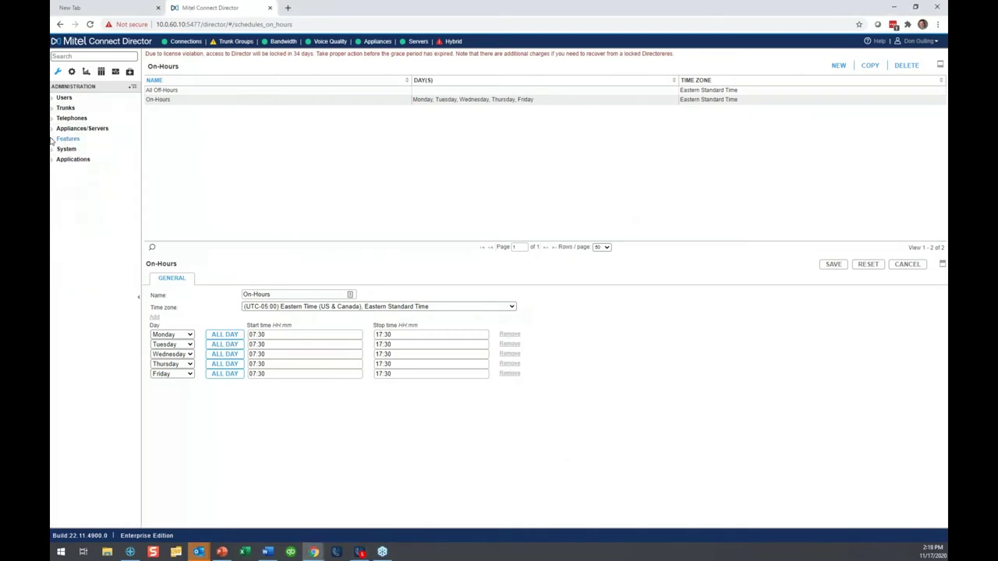
click(64, 98)
click(53, 99)
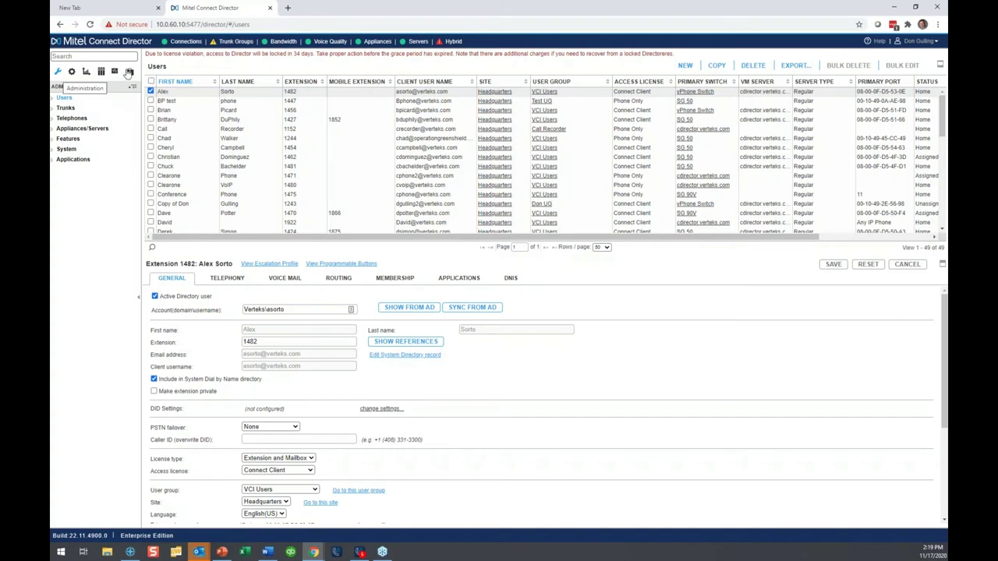
click(115, 72)
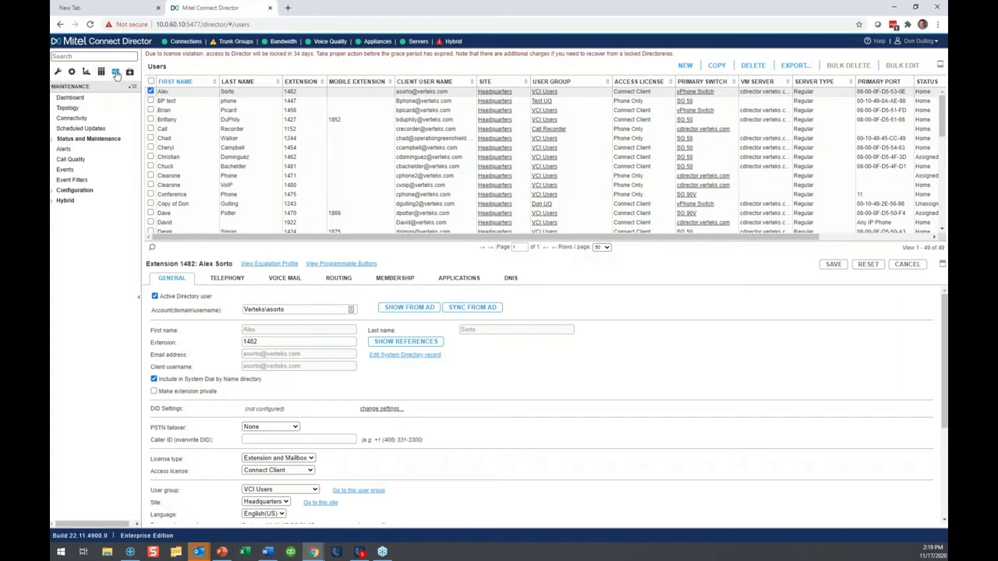
click(75, 98)
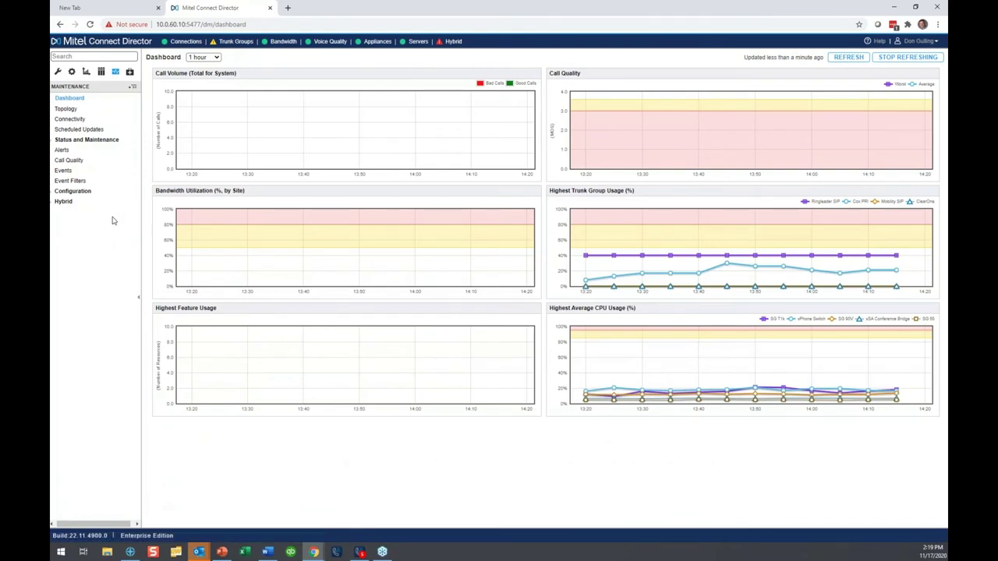
Set the Dashboard range to 1 day and filter the navigation search with 'attend'.
click(210, 59)
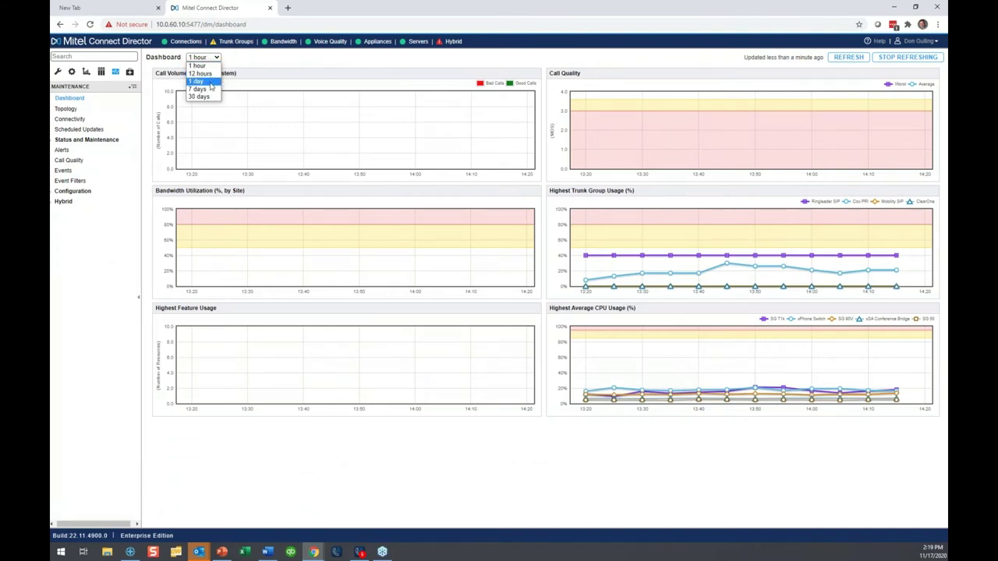
click(211, 81)
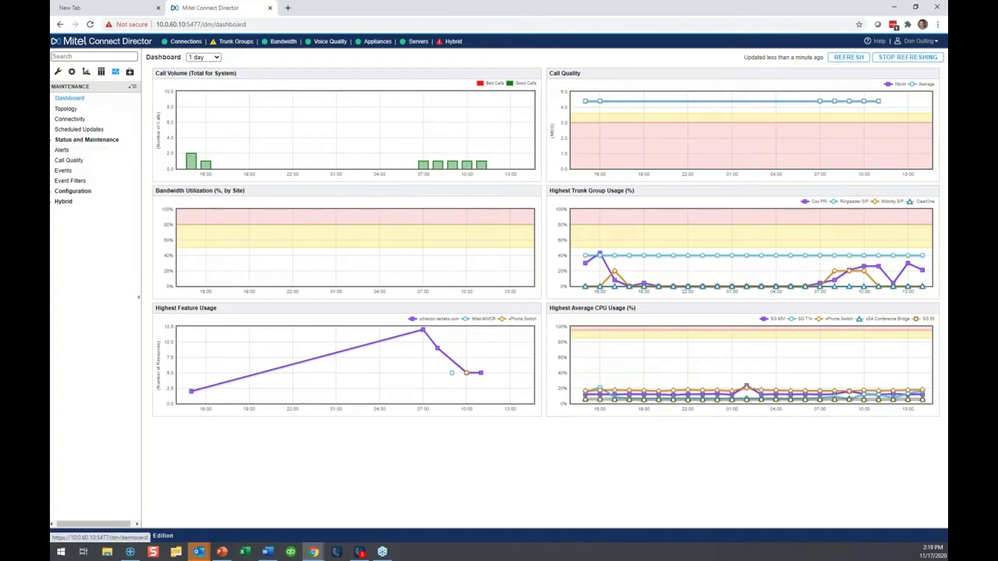
click(61, 56)
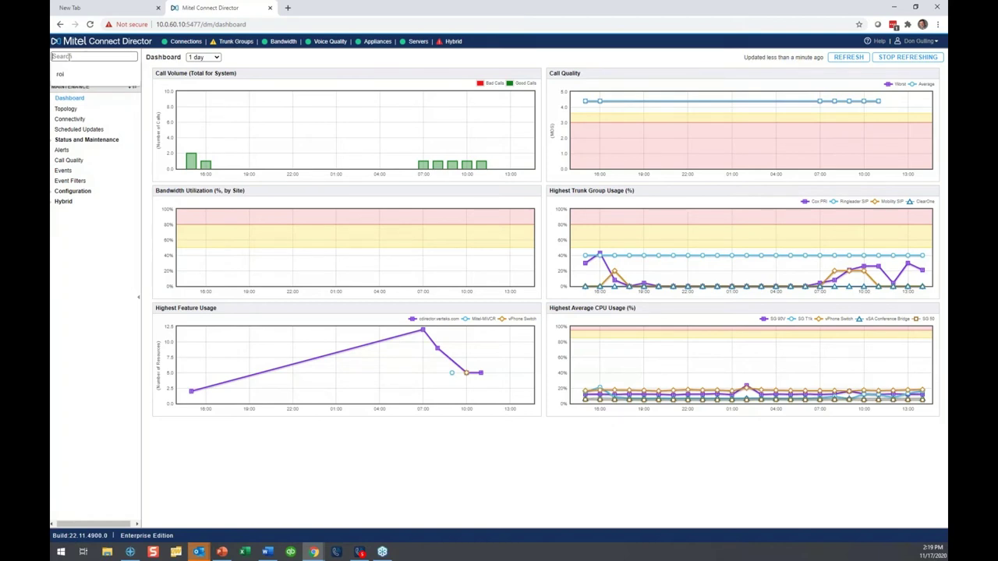
text(auto a)
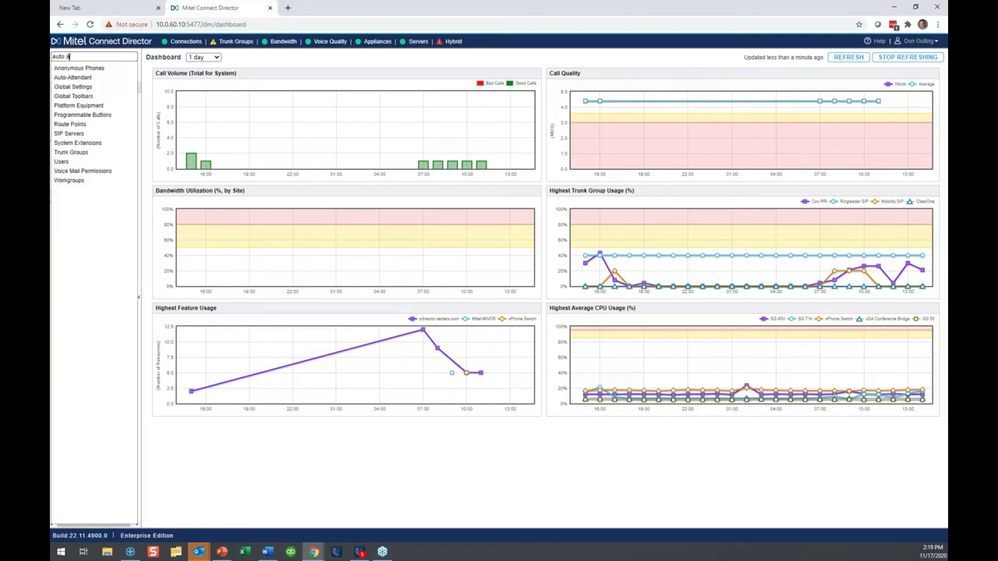
key(BackSpace)
key(BackSpace)
text(a)
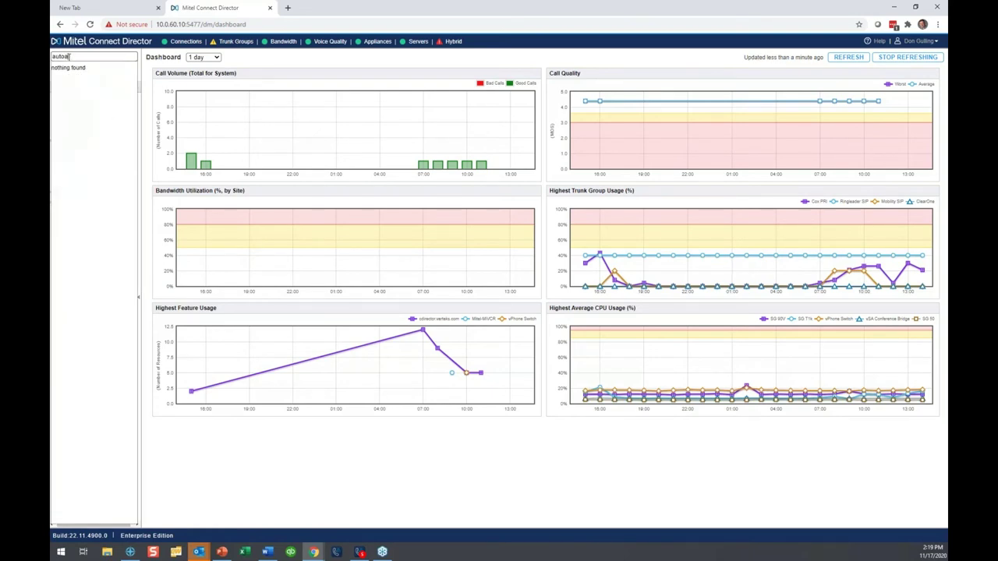
key(BackSpace)
key(BackSpace)
key(BackSpace)
key(BackSpace)
key(BackSpace)
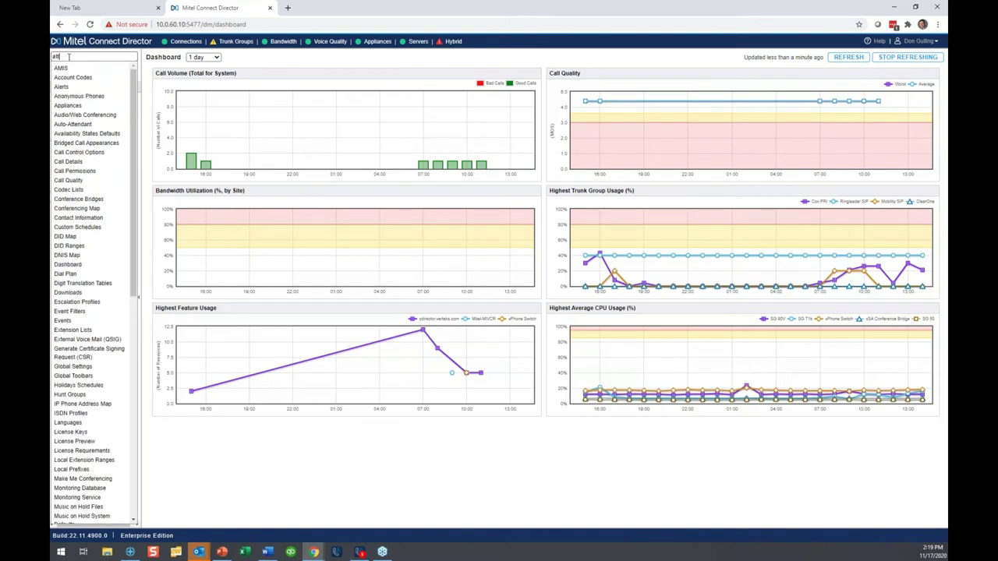
text(attend)
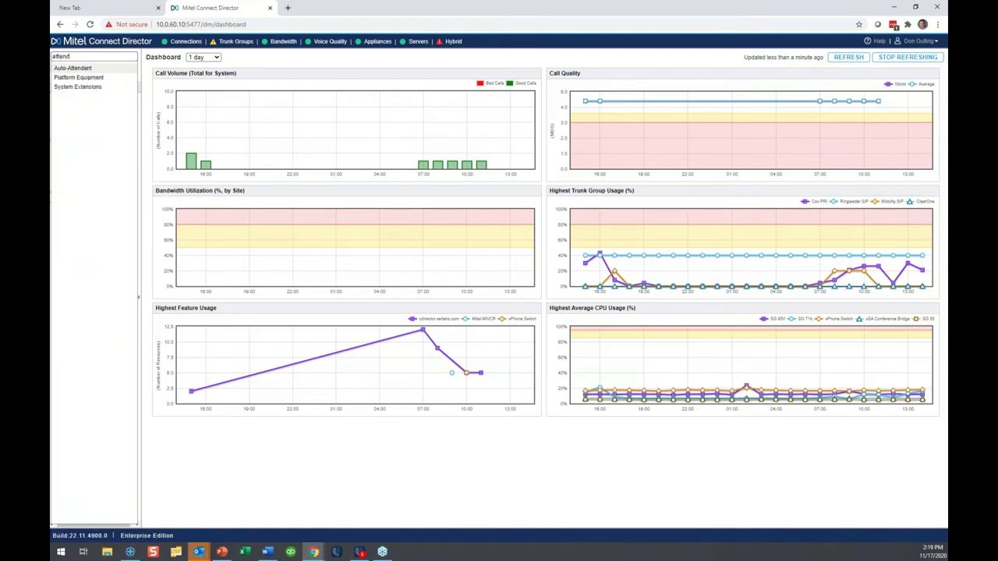
Open Auto-Attendant, select VCI Main AA (extension 1400) and expand its details full page.
click(78, 72)
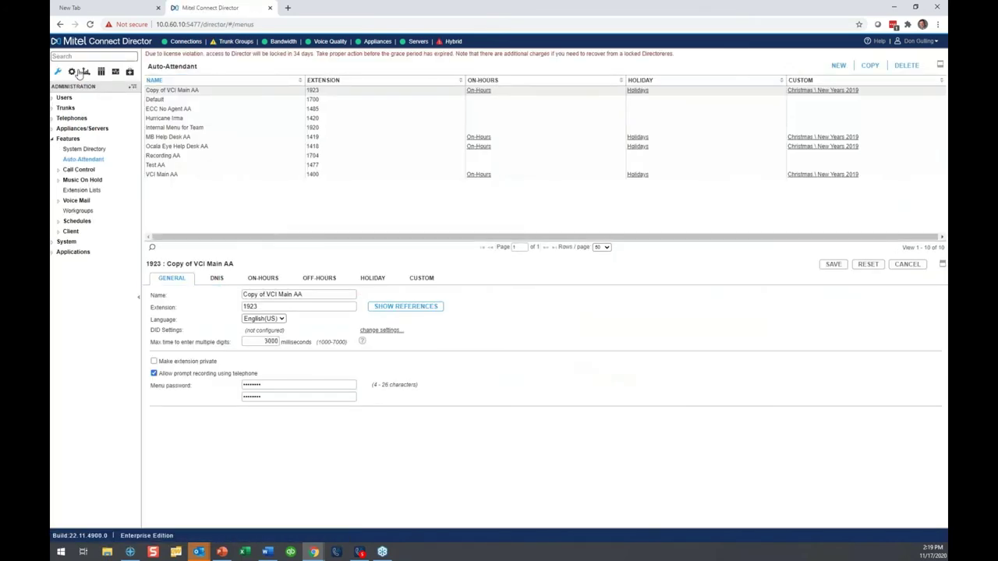
click(189, 176)
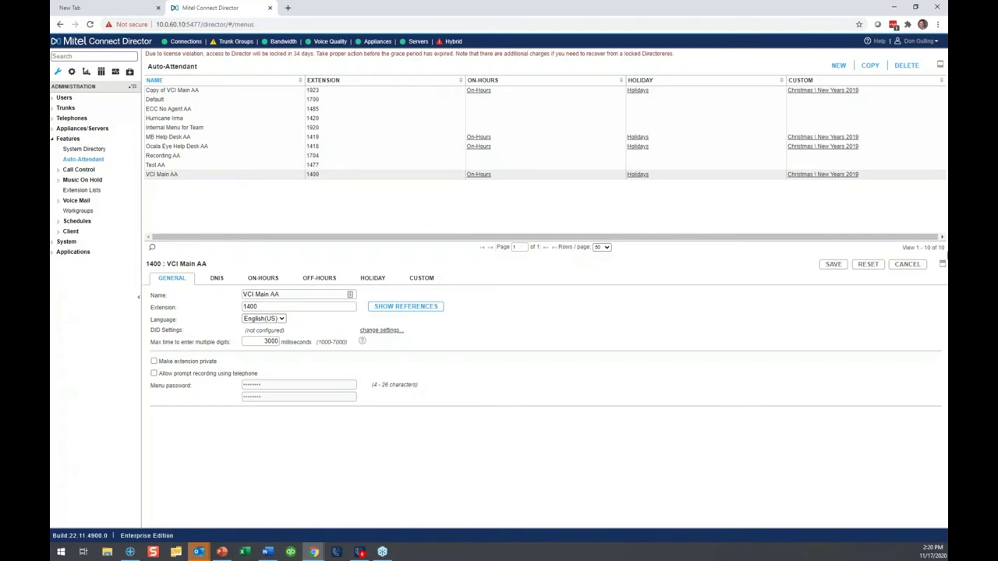
click(943, 266)
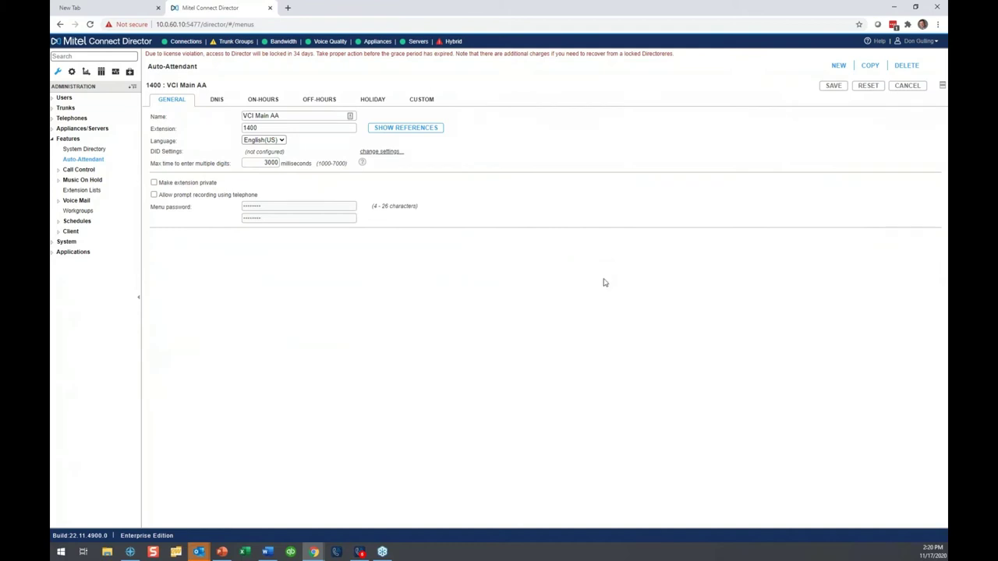
Highlight the '1400 : VCI Main AA' heading, check its DNIS entries, then show On-Hours routing.
double_click(153, 85)
drag(167, 85, 208, 85)
click(281, 115)
click(216, 101)
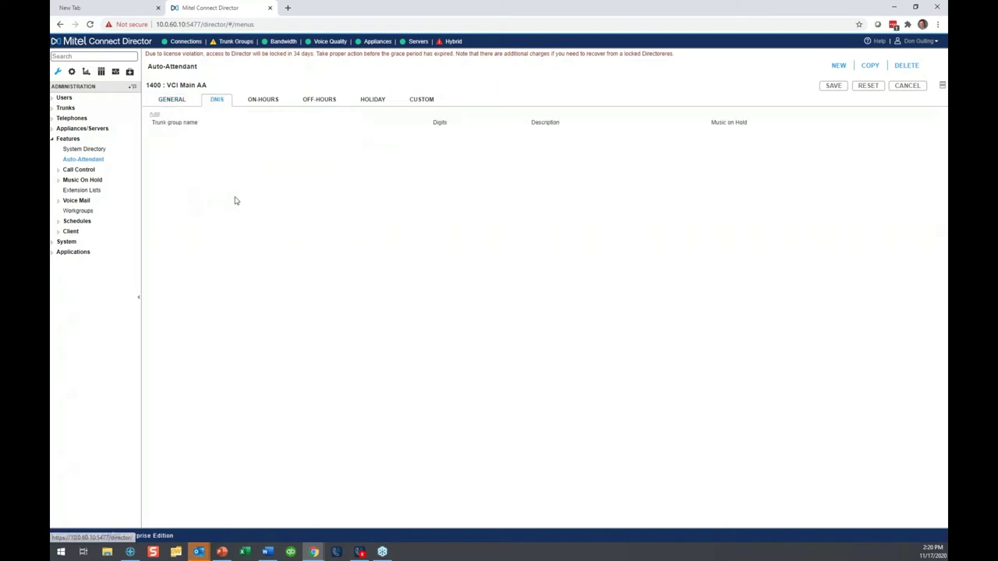
click(260, 100)
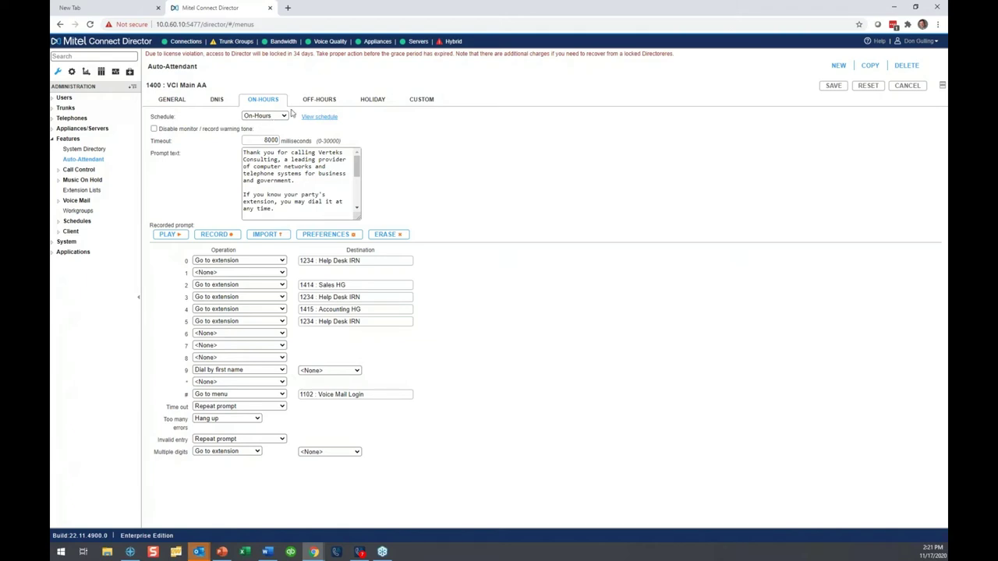
Review the Off-Hours, Holiday and Custom routing tabs, then open the attendant's On-Hours schedule.
click(319, 99)
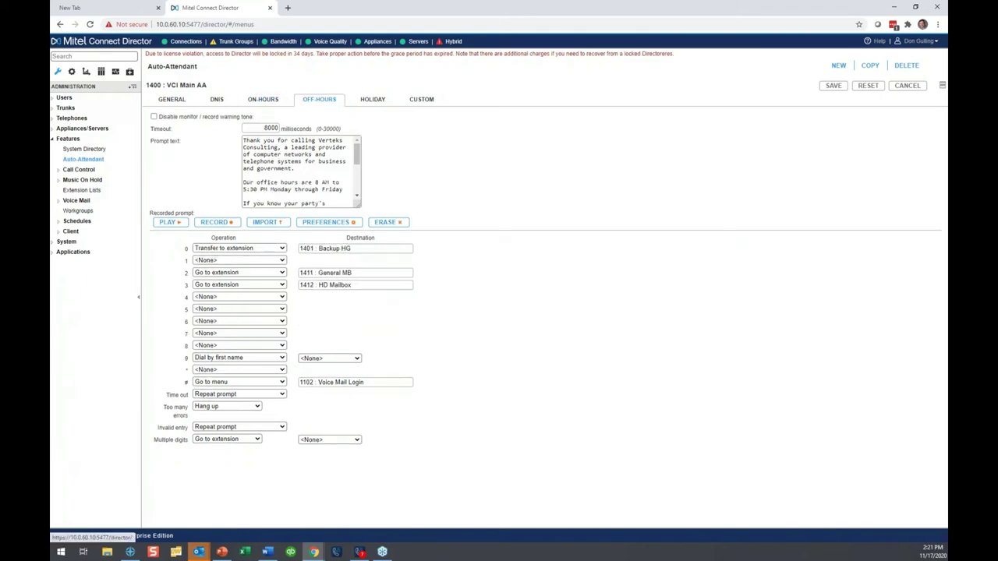
click(263, 100)
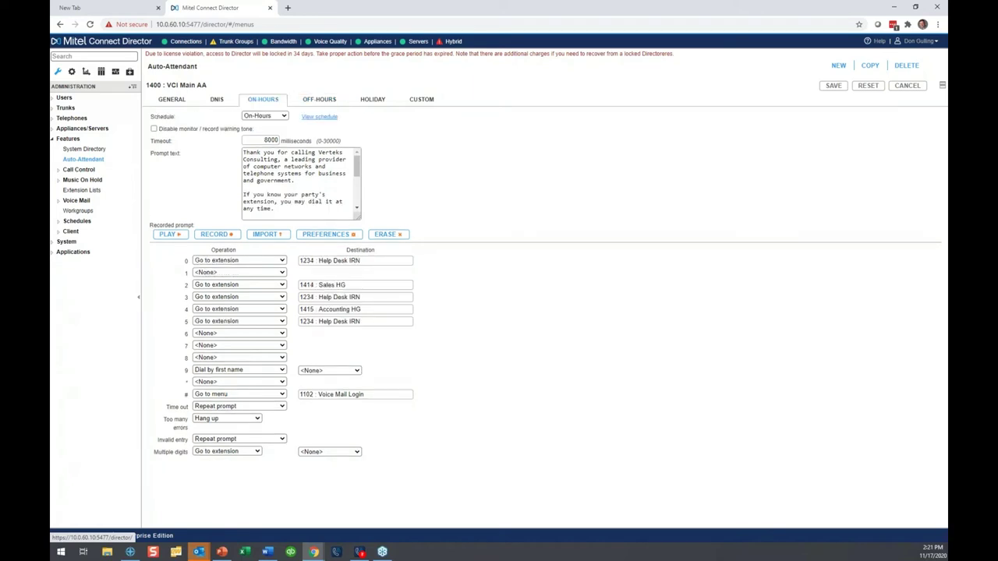
click(320, 99)
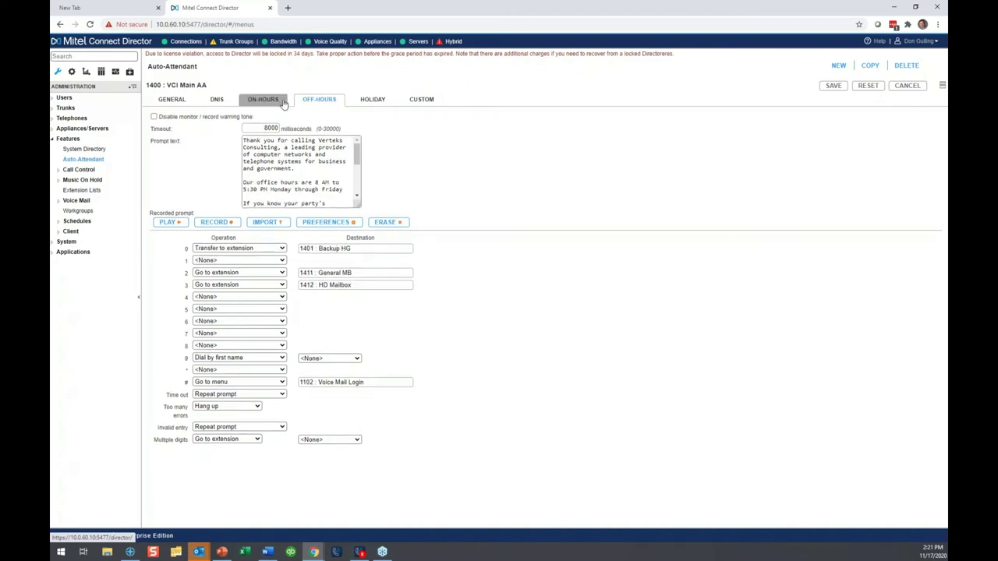
click(371, 101)
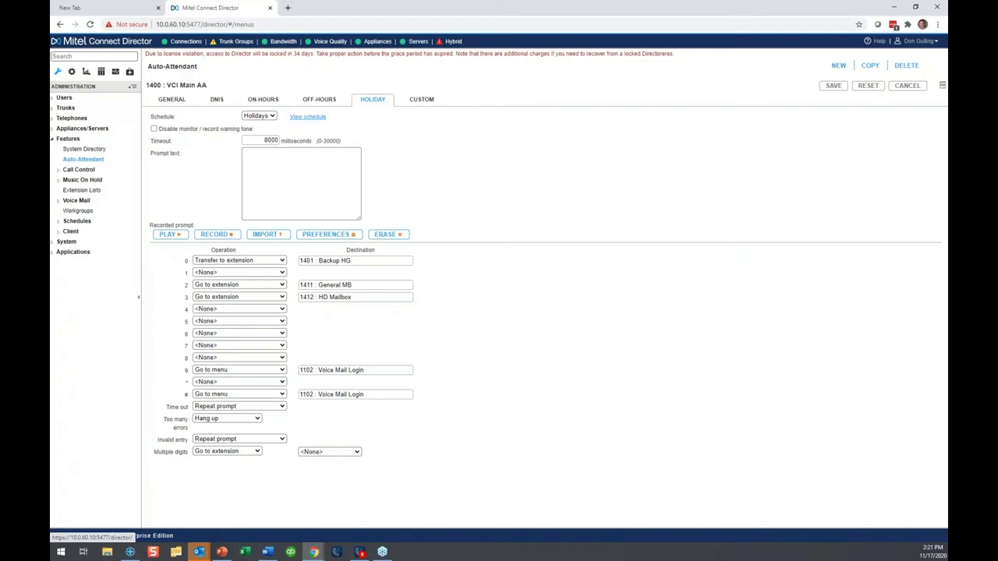
click(405, 101)
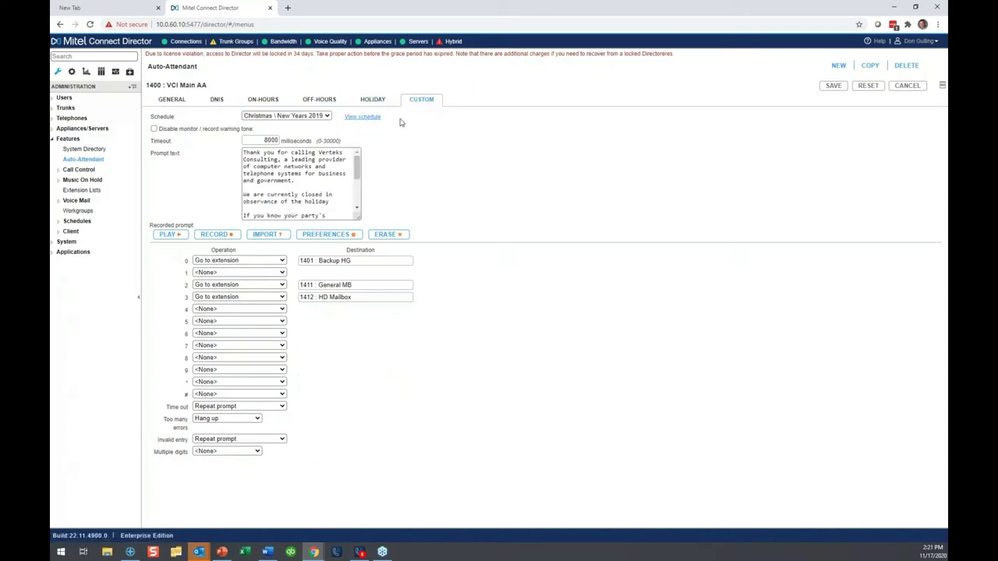
click(263, 100)
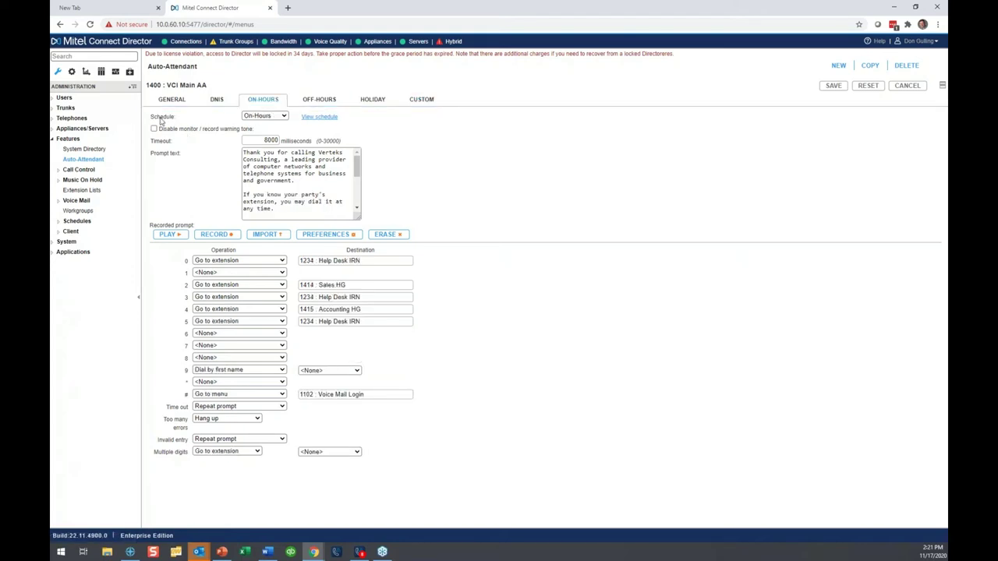
click(321, 117)
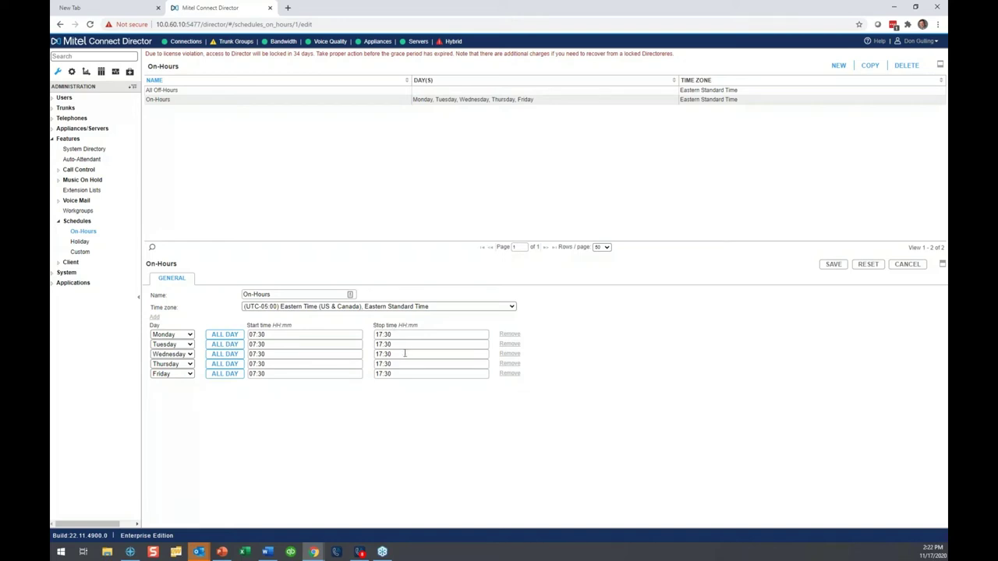
click(403, 364)
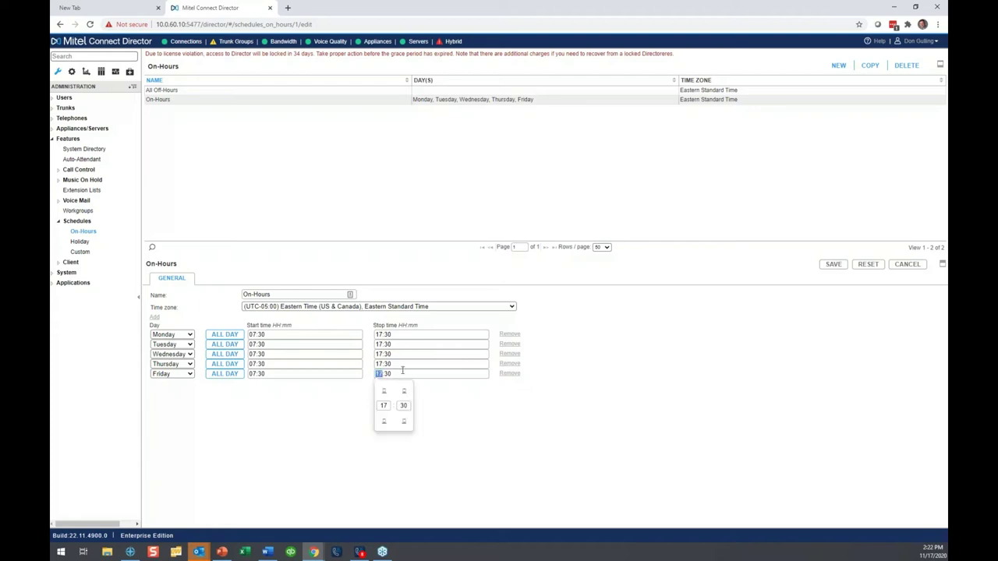
click(603, 321)
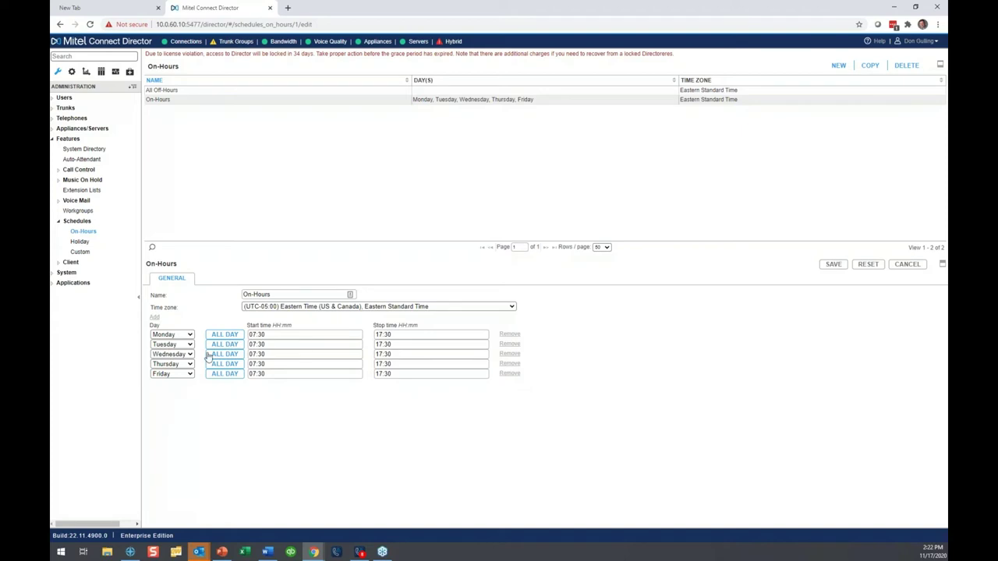
Try Wednesday's stop time at 13:30, then set it back to 17:30.
click(271, 354)
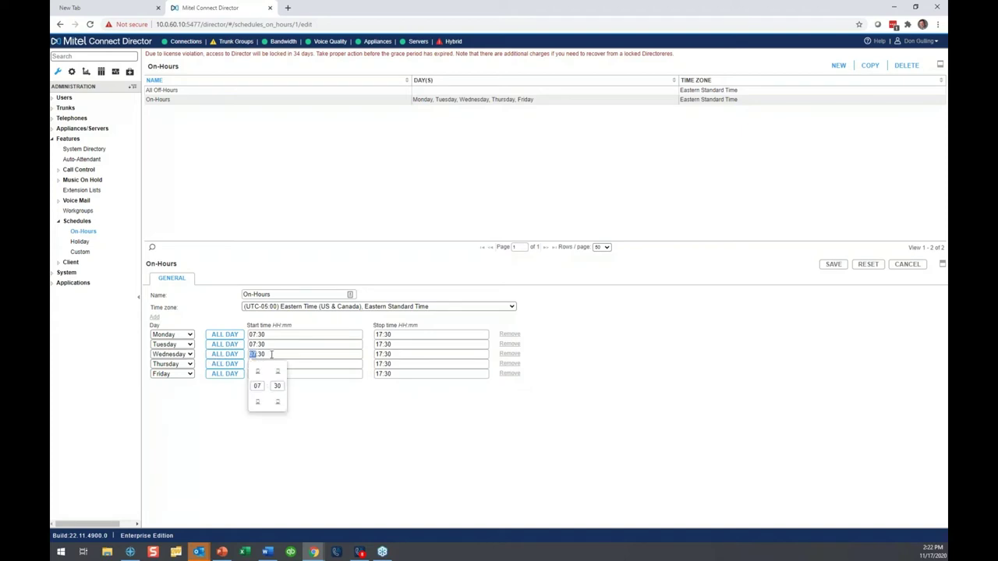
click(380, 354)
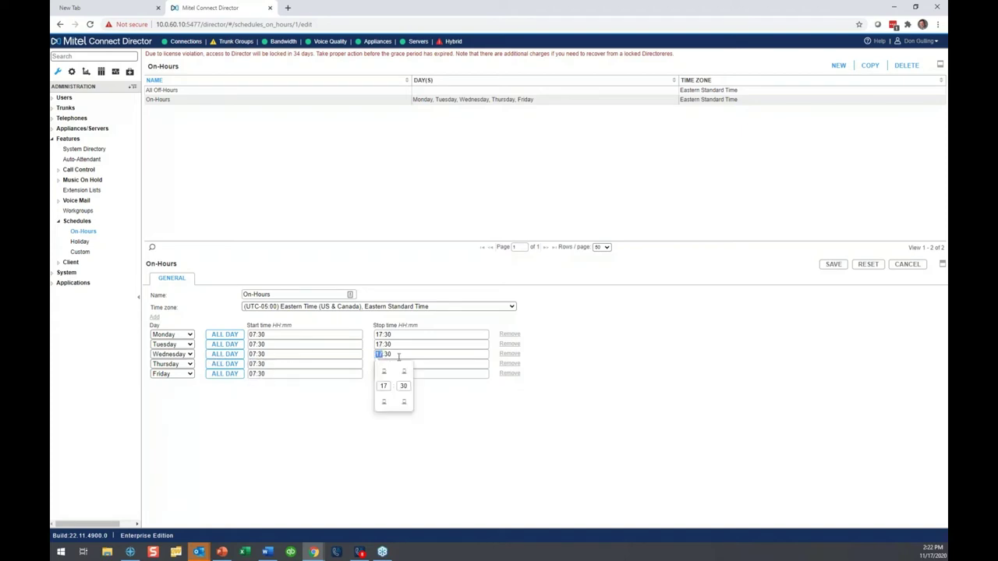
click(384, 402)
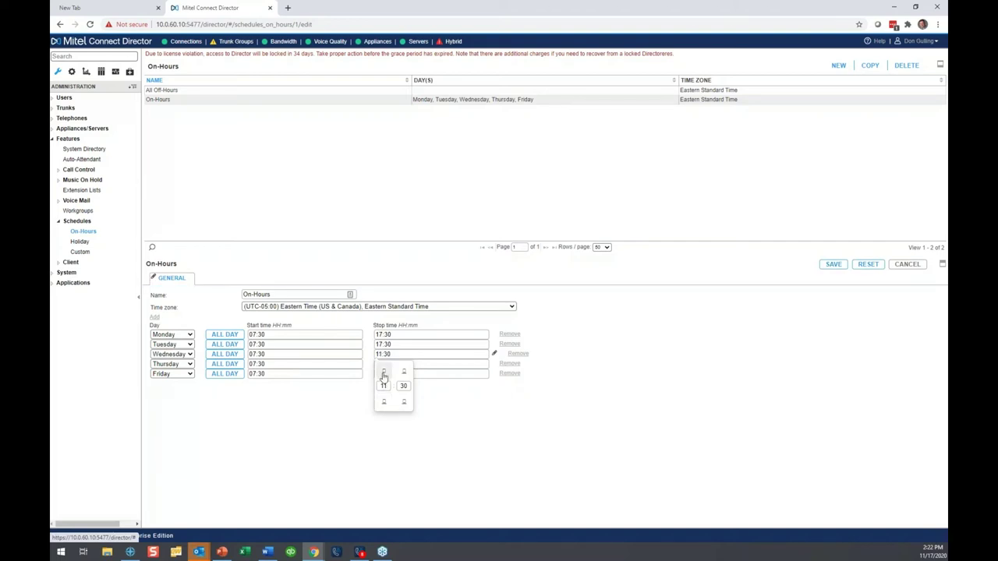
click(383, 374)
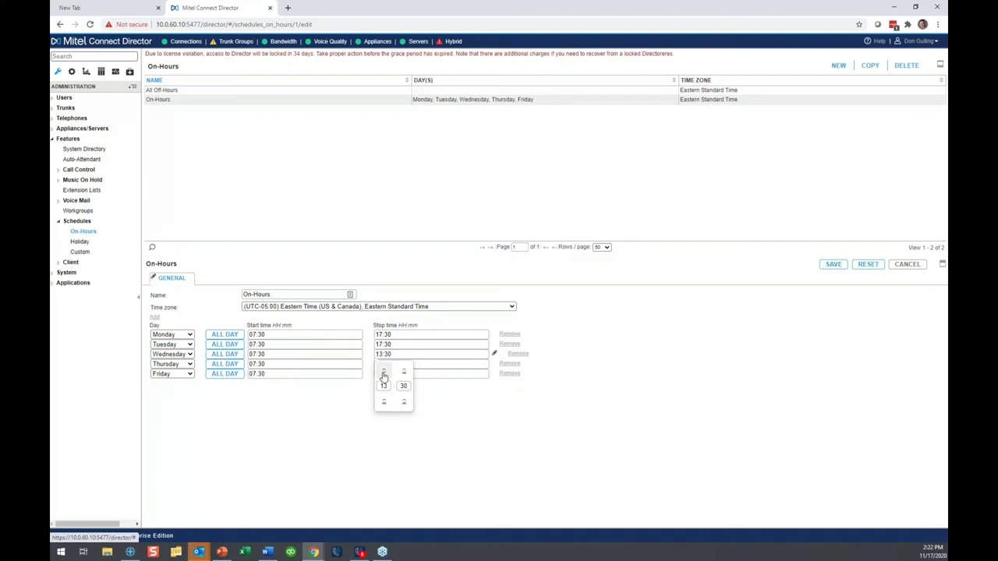
click(489, 436)
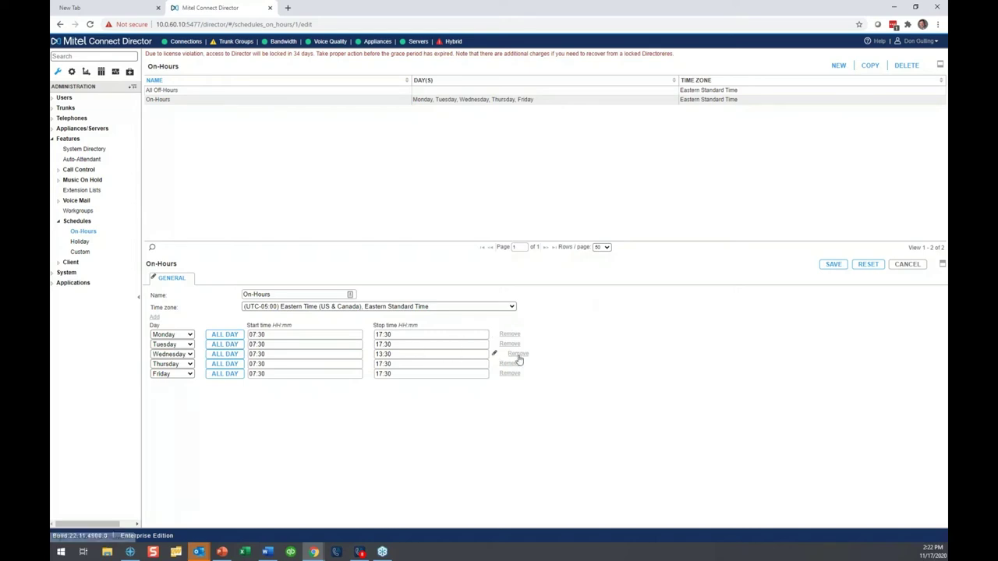
click(388, 355)
text(17)
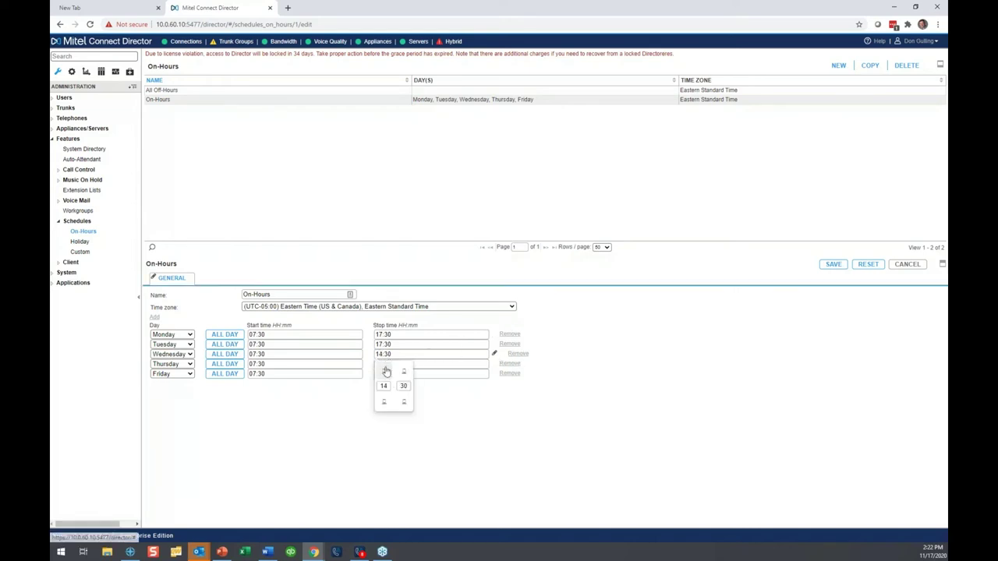
click(364, 440)
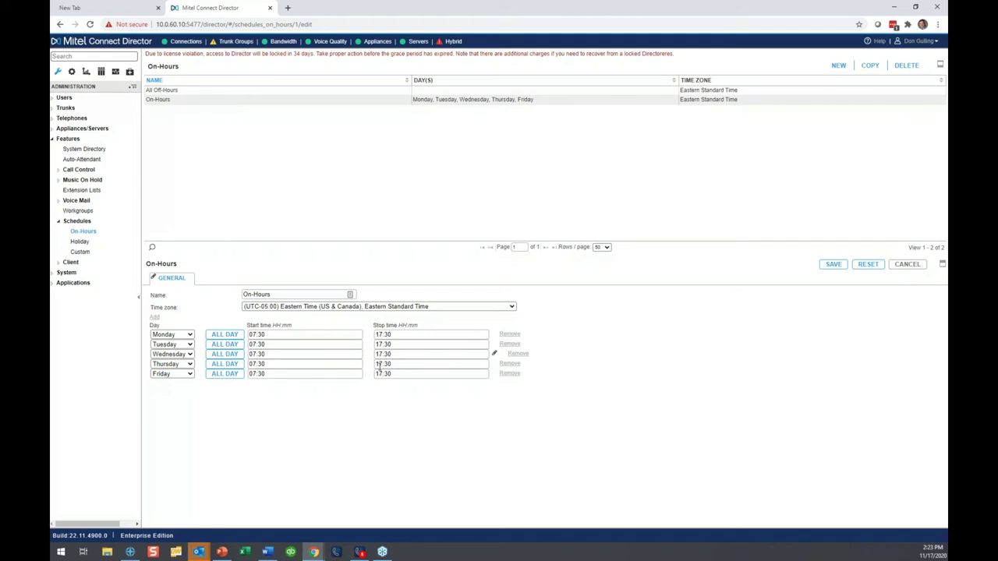
click(380, 355)
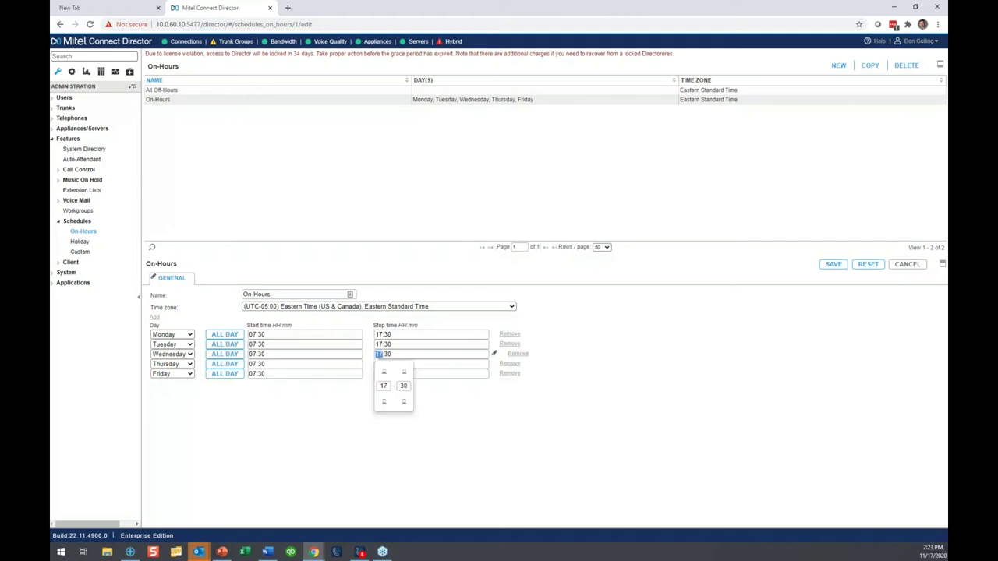
click(657, 347)
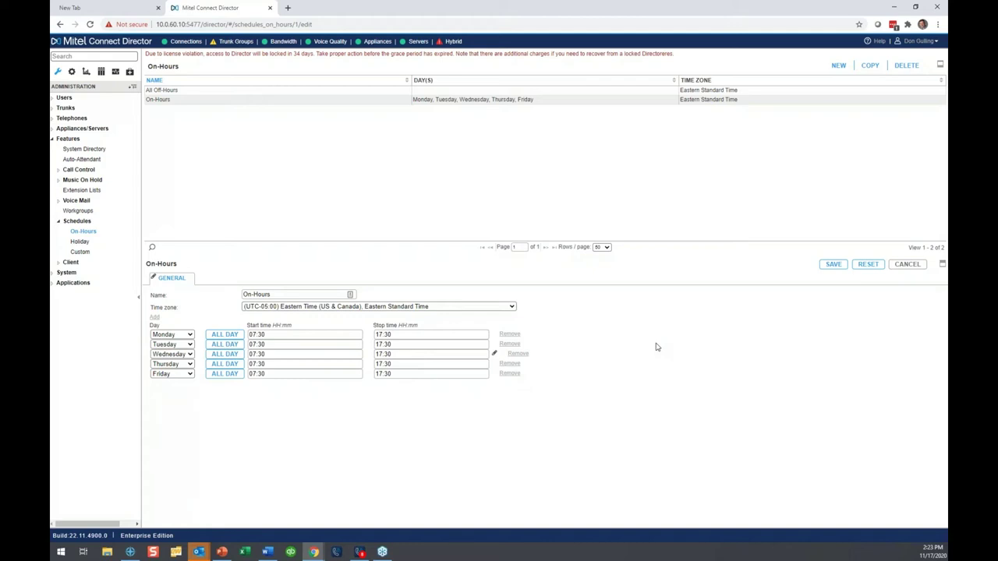
Lower and restore Thursday's stop hour to 17:30, then save the On-Hours schedule.
click(381, 365)
click(385, 411)
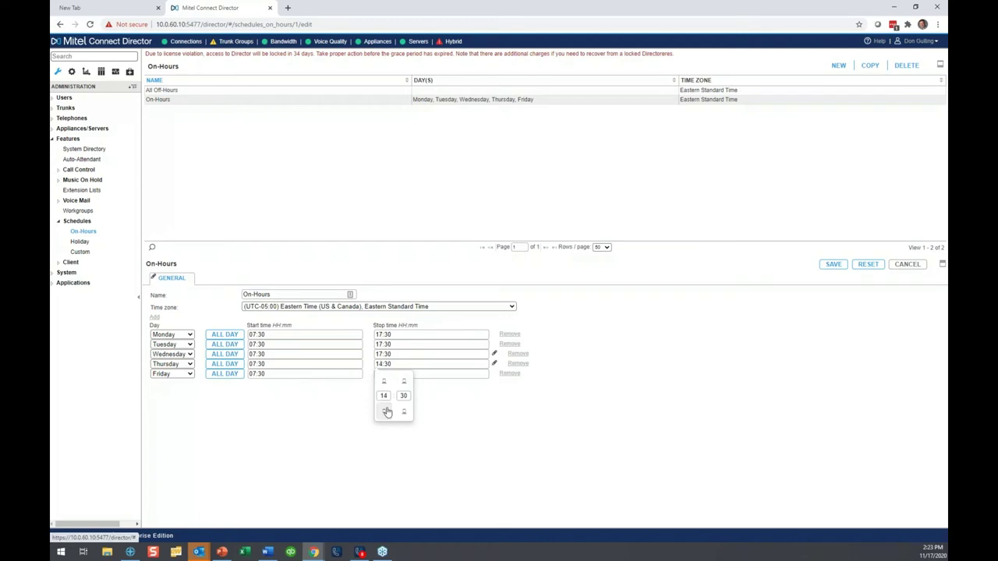
click(385, 411)
click(385, 411)
click(385, 411)
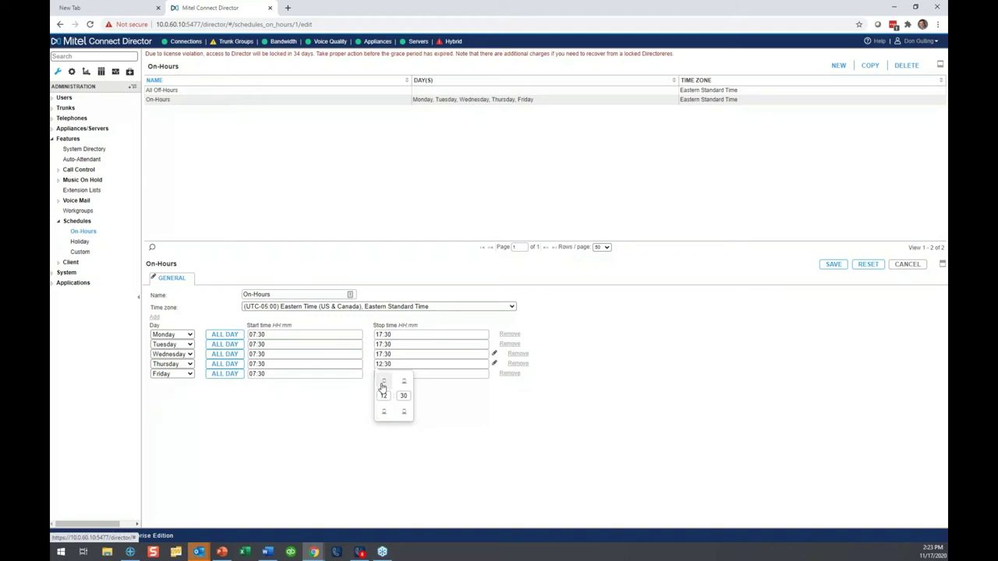
click(383, 382)
click(382, 383)
click(383, 382)
click(383, 382)
click(756, 332)
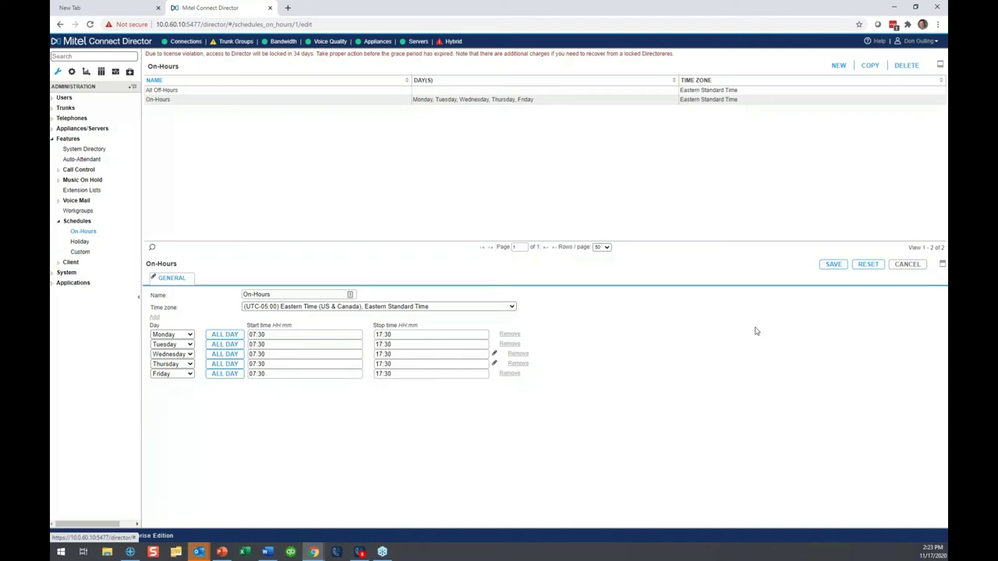
click(834, 265)
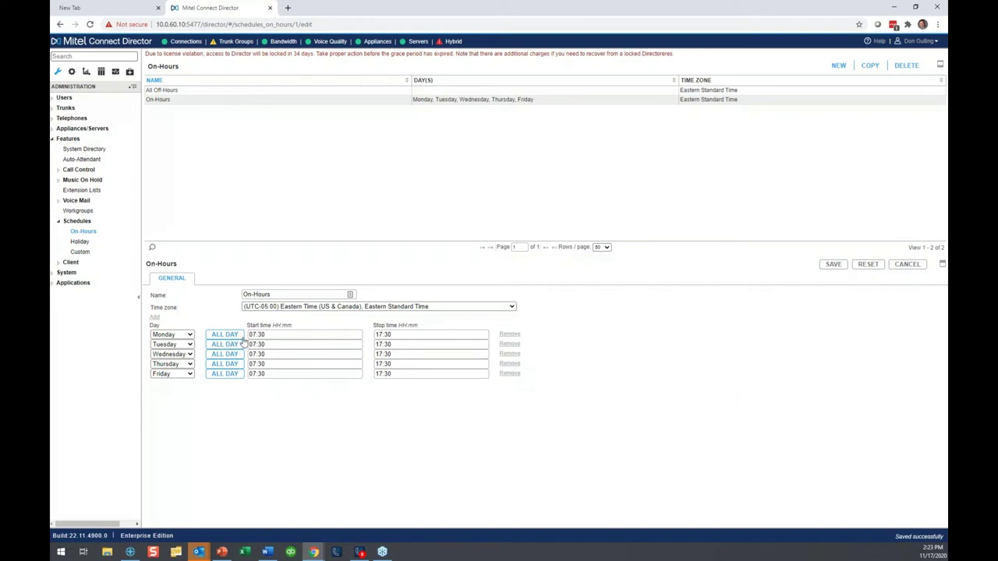
Show VCI Main AA's On-Hours settings full page and select its entire prompt text for Word.
click(82, 159)
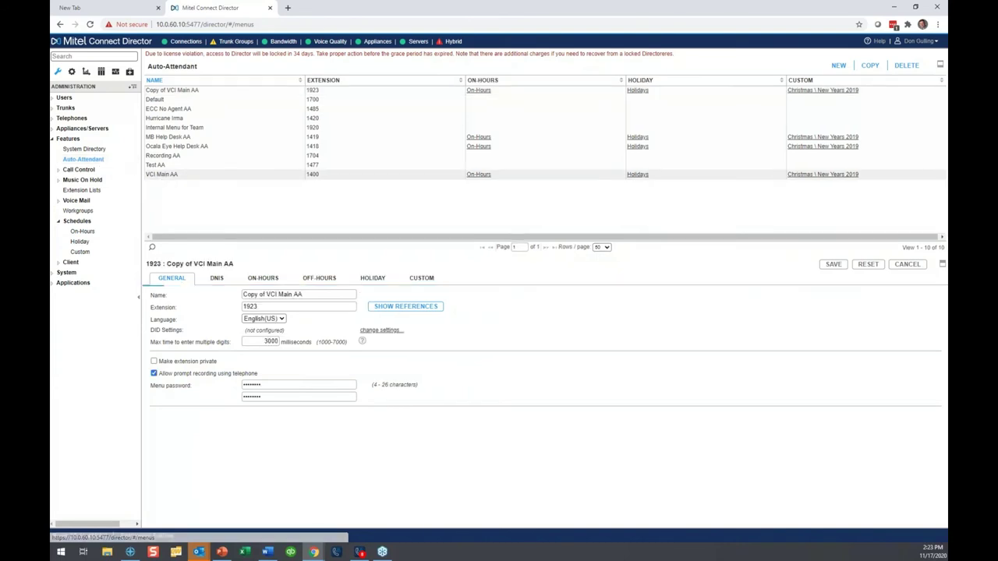
click(942, 265)
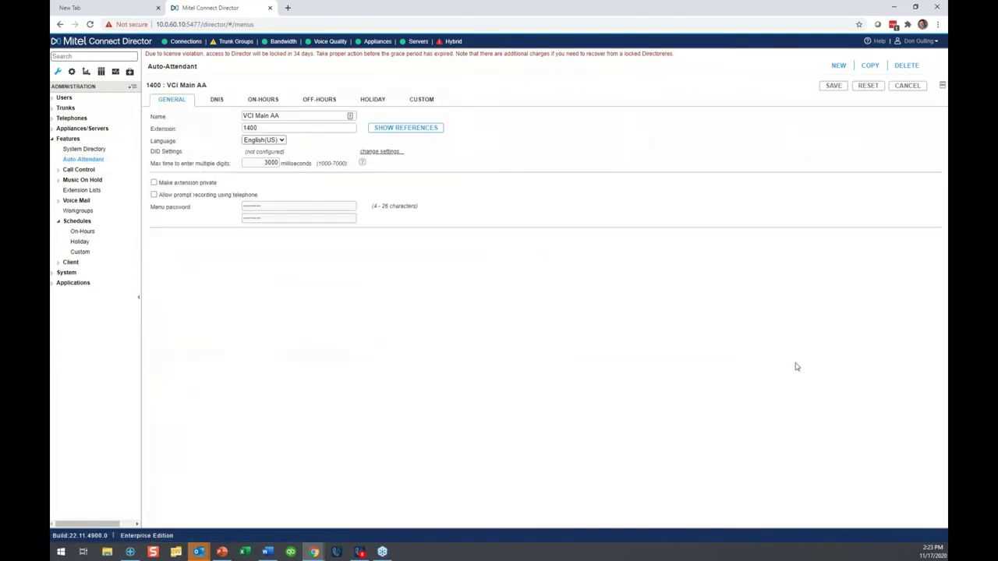
click(262, 99)
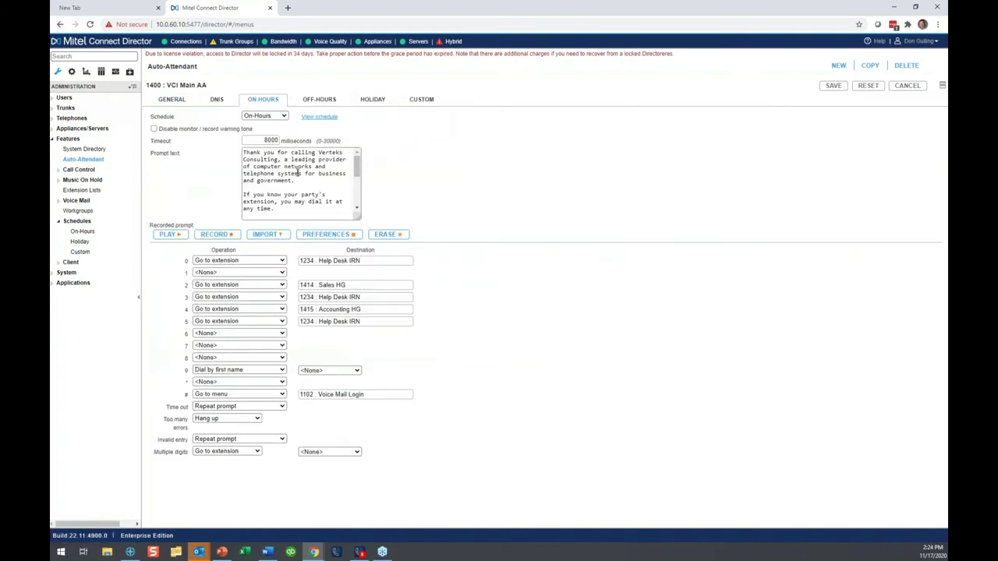
scroll(298, 180, down, 3)
scroll(298, 180, up, 4)
key(ctrl+a)
key(ctrl+c)
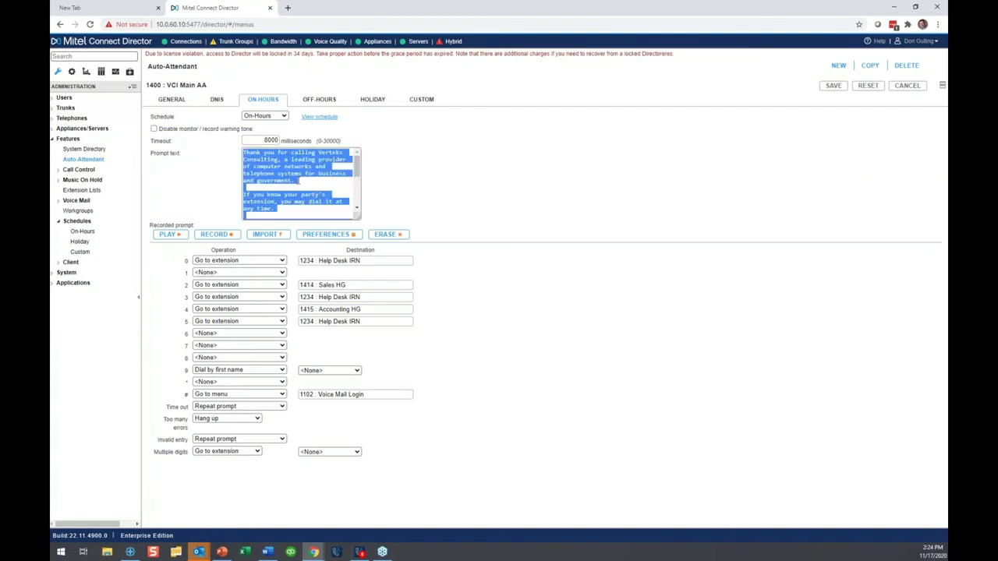
click(267, 550)
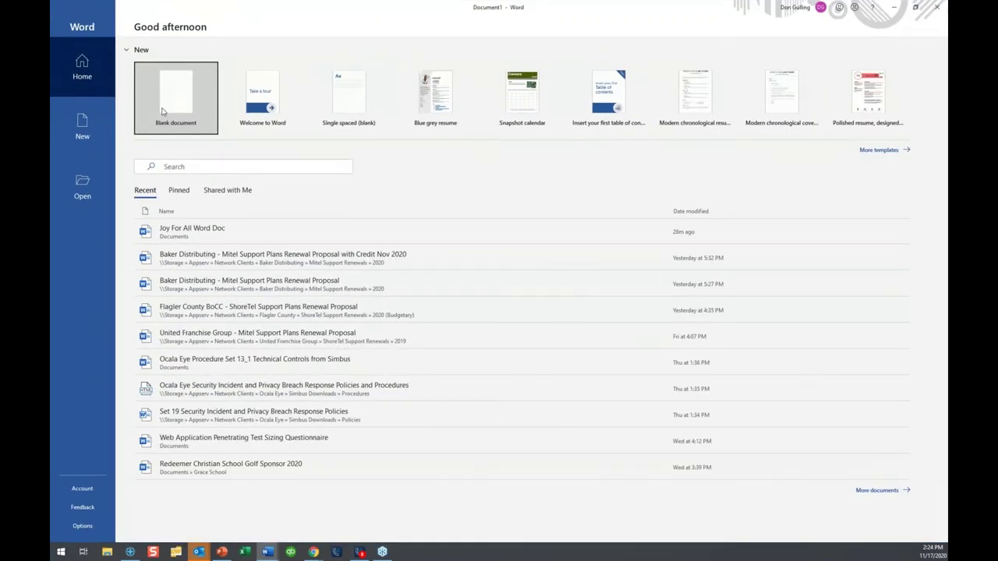
Paste the copied prompt into a new blank Word document and grow its font twice.
click(165, 113)
key(ctrl+v)
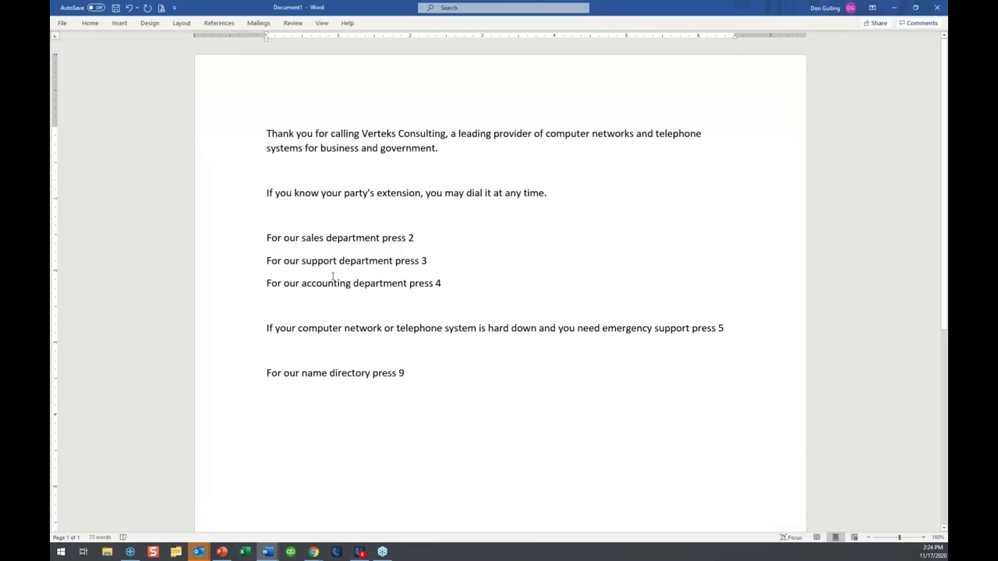
key(ctrl+a)
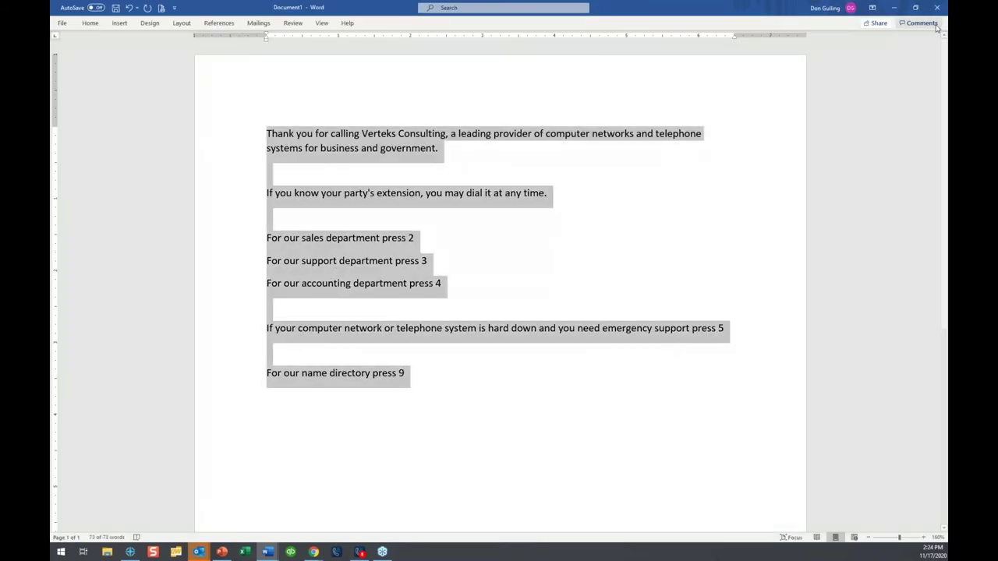
key(super+Down)
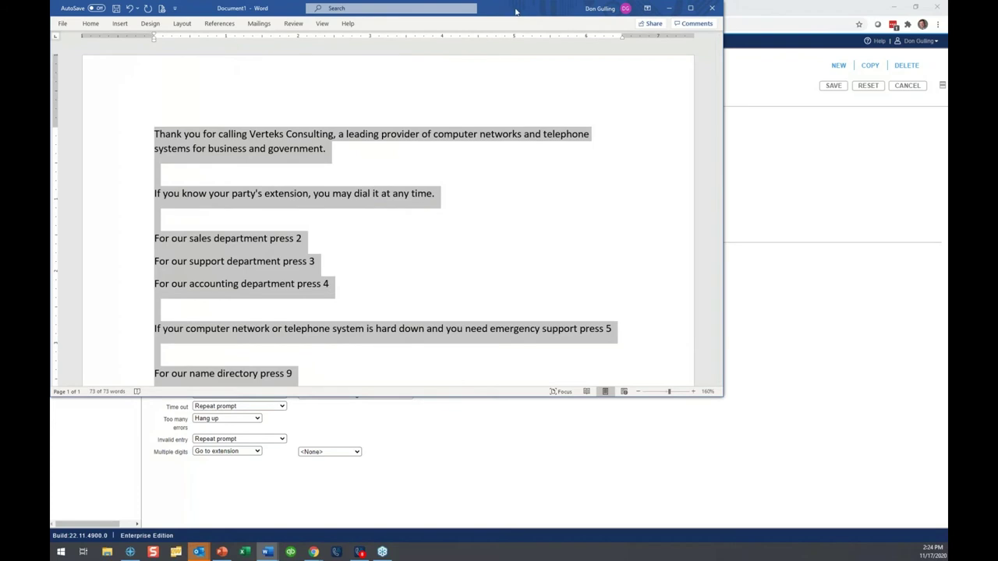
click(101, 24)
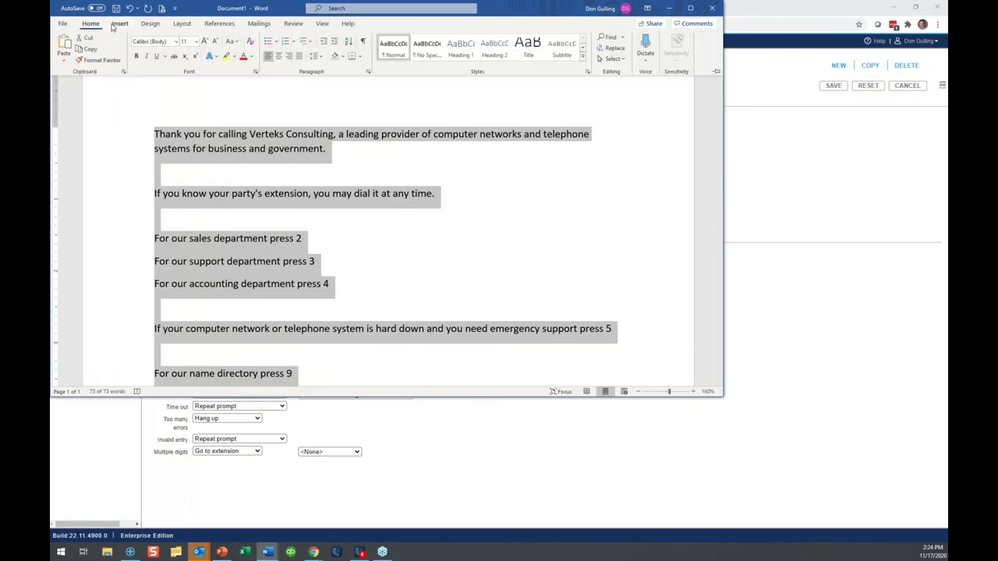
click(203, 41)
click(203, 41)
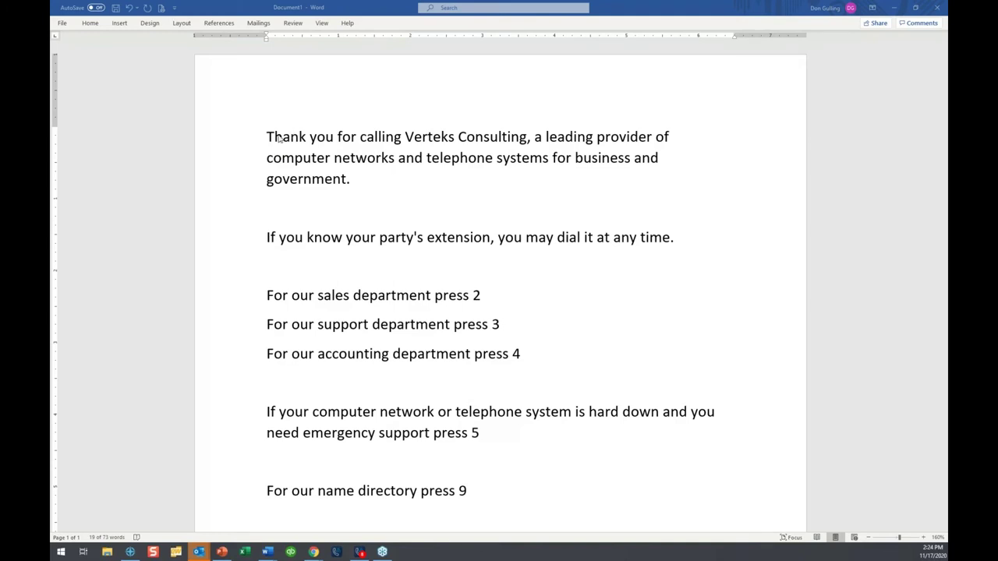
Check the greeting, sales and accounting lines of the script, then return to Director.
triple_click(317, 140)
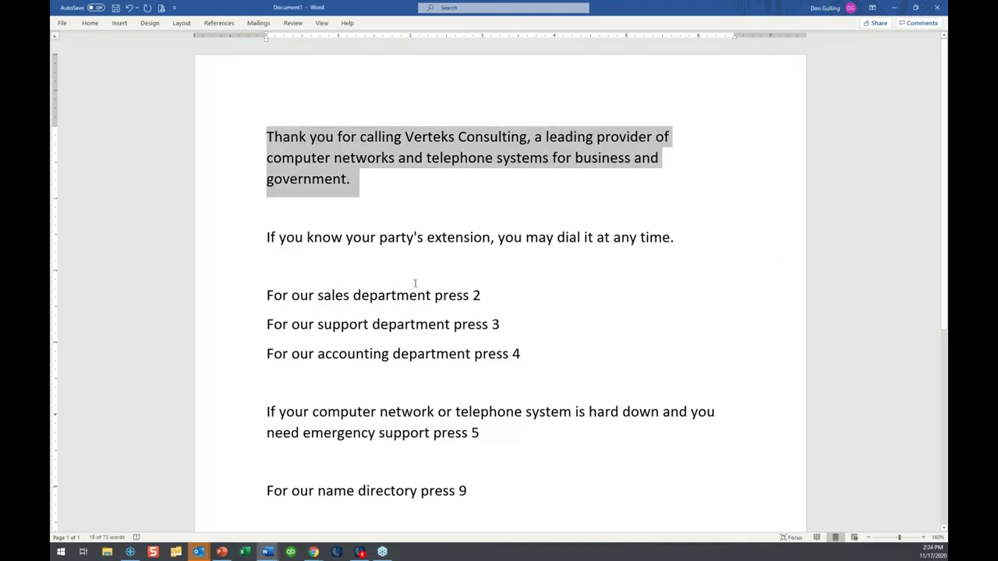
click(208, 303)
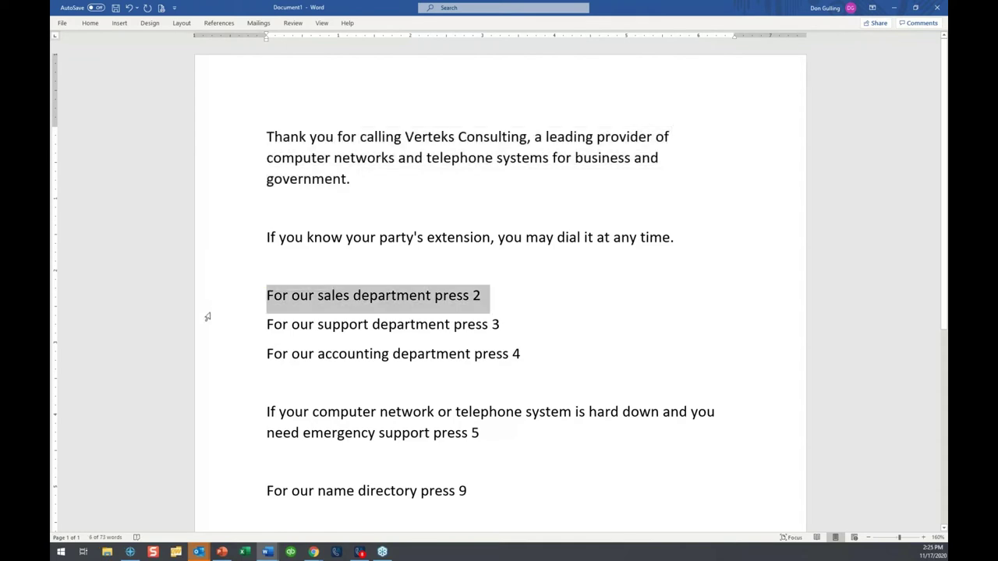
click(209, 362)
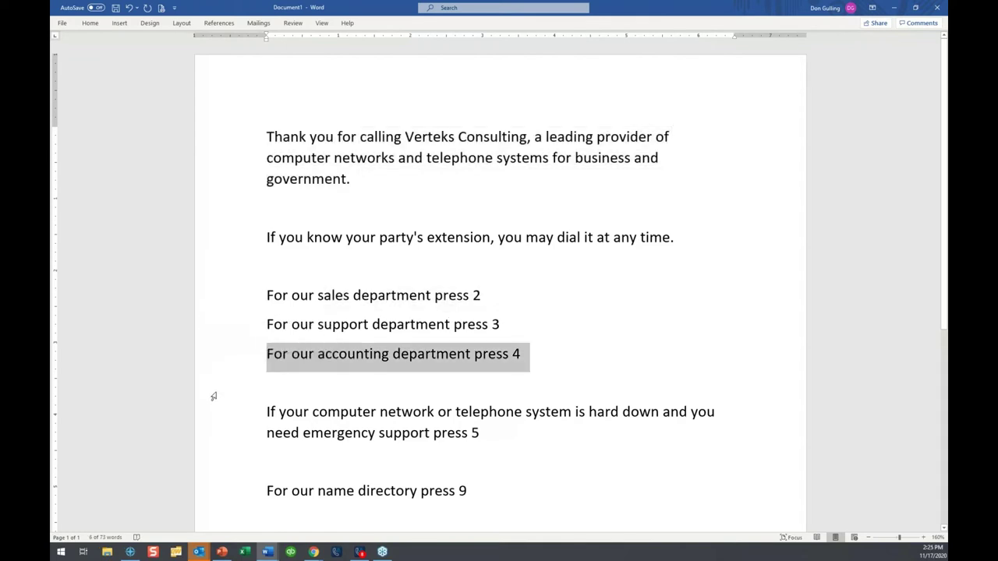
scroll(217, 375, down, 3)
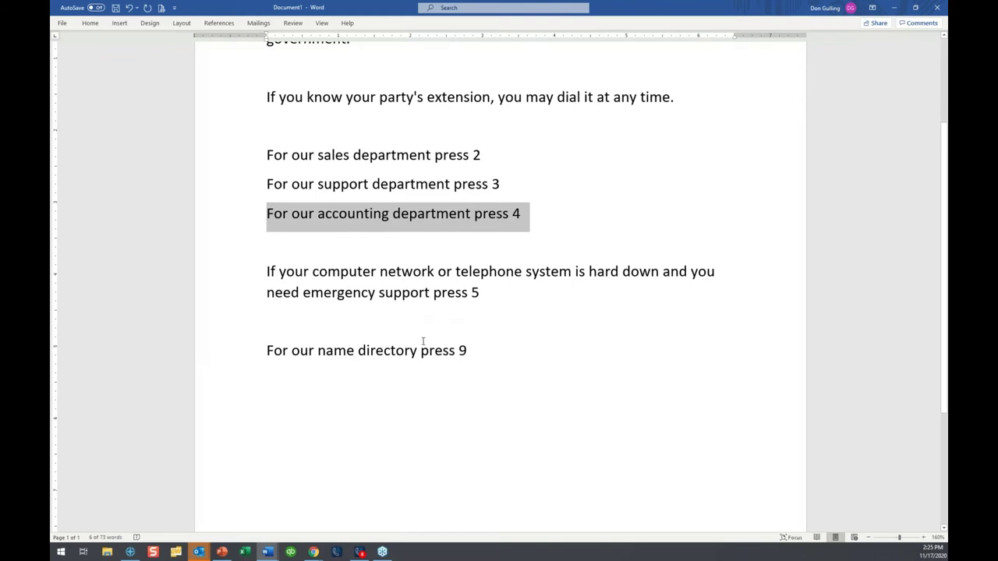
scroll(432, 339, up, 3)
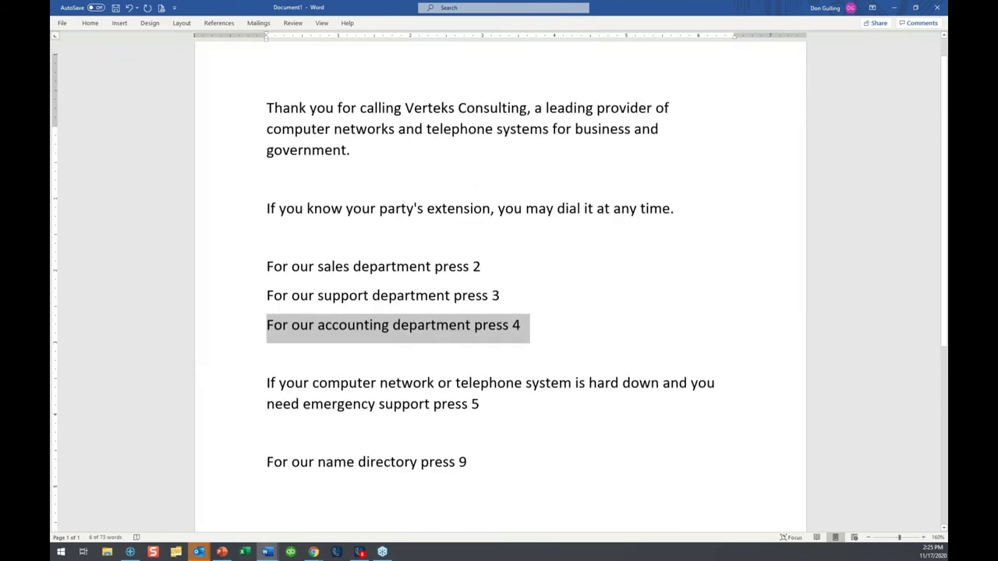
key(alt+Tab)
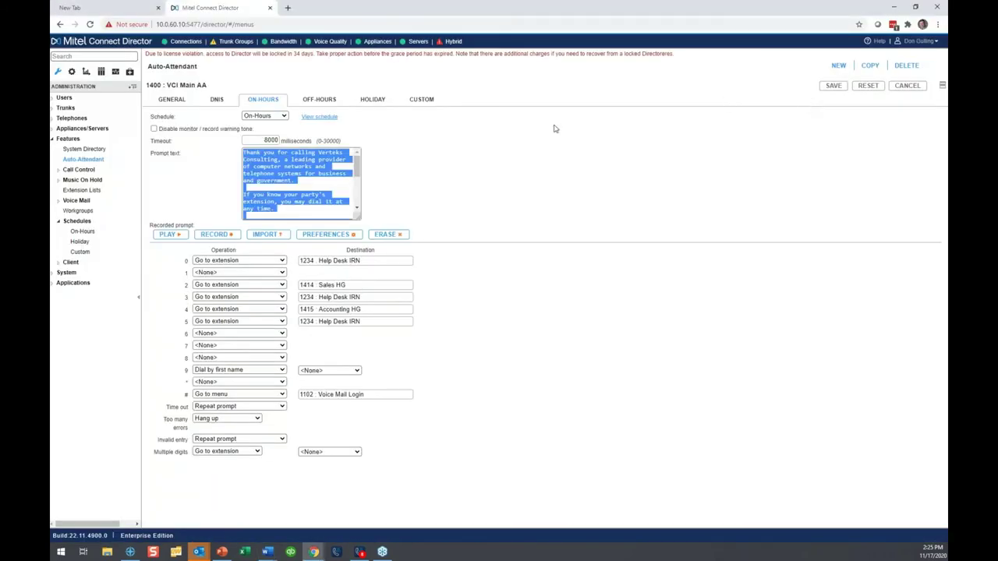
Check the Help Desk and Accounting destinations, then select all the Off-Hours greeting text.
click(556, 338)
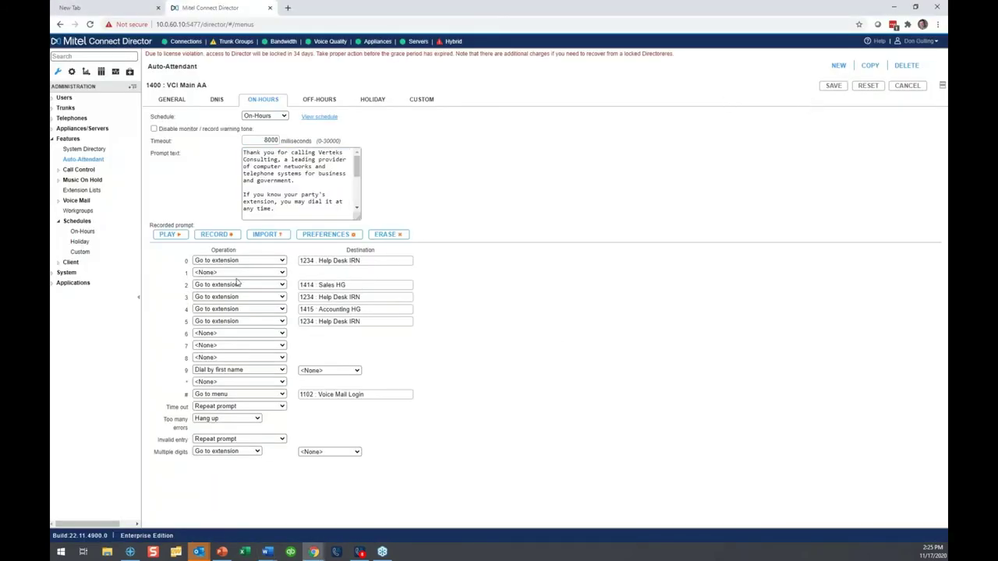
triple_click(367, 293)
click(367, 310)
click(319, 100)
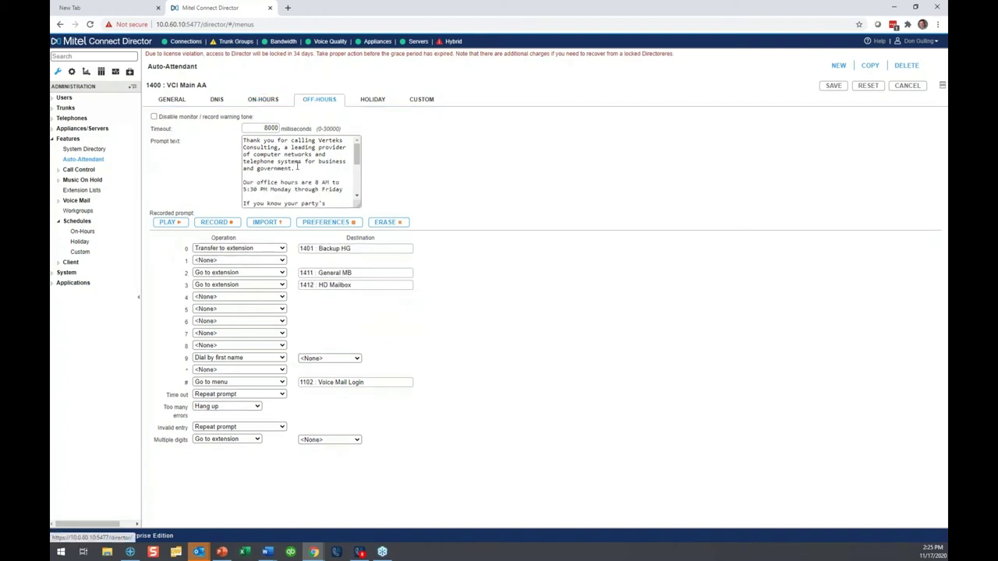
key(ctrl+a)
key(ctrl+c)
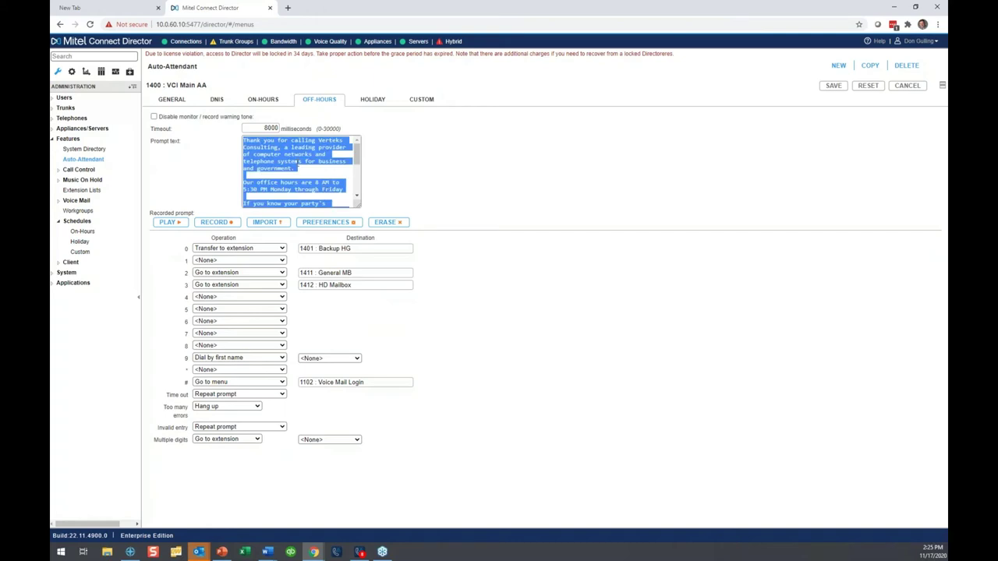
key(alt+Tab)
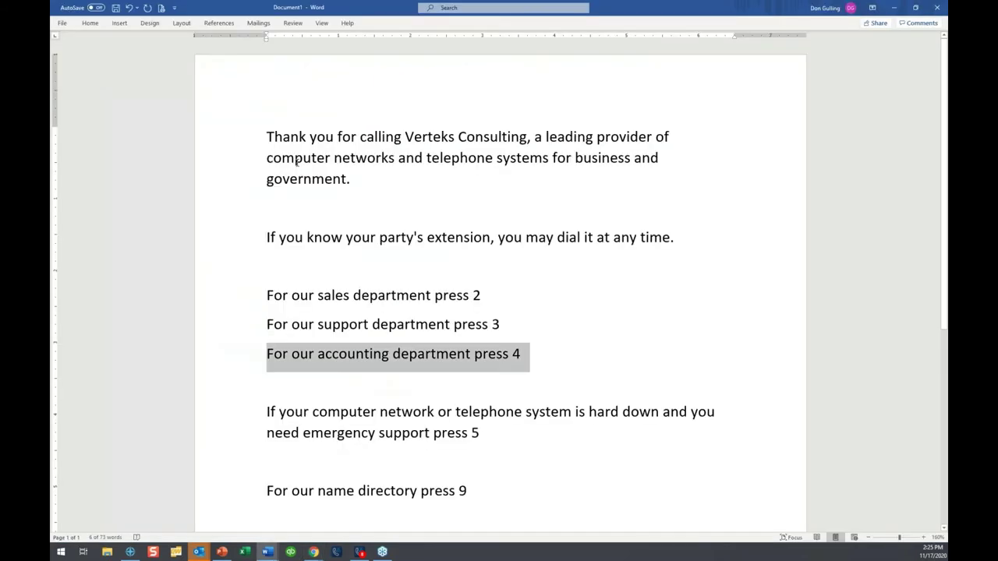
Replace the Word document's text with the pasted off-hours greeting.
key(ctrl+a)
key(ctrl+v)
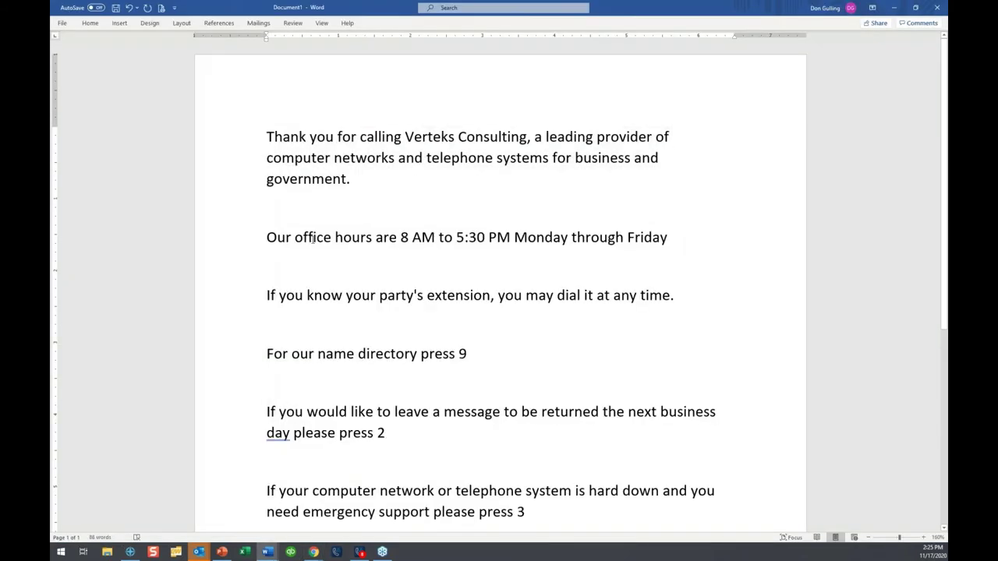
scroll(276, 229, down, 3)
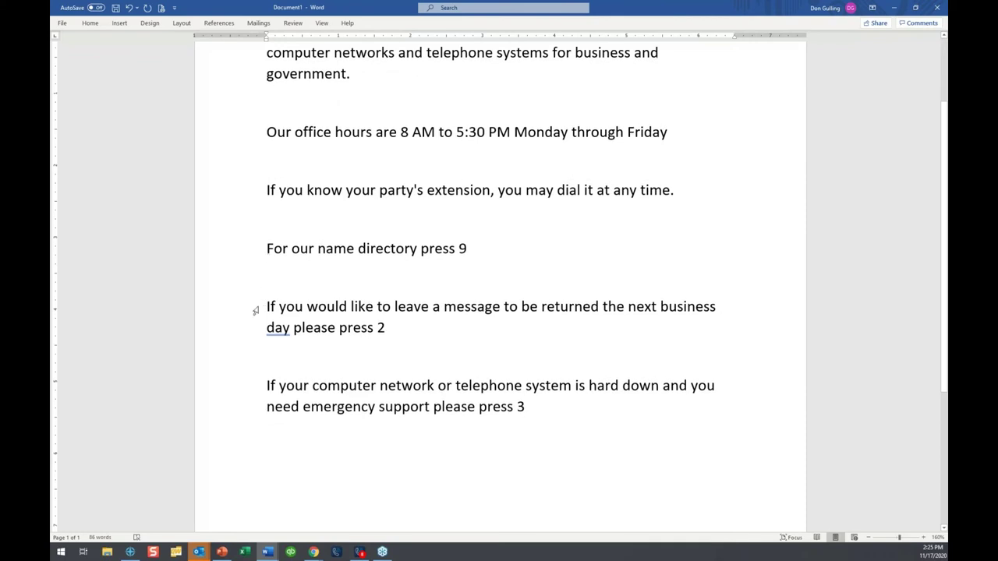
Select the leave-a-message and emergency support paragraphs for review, then go back to Director.
drag(255, 311, 269, 352)
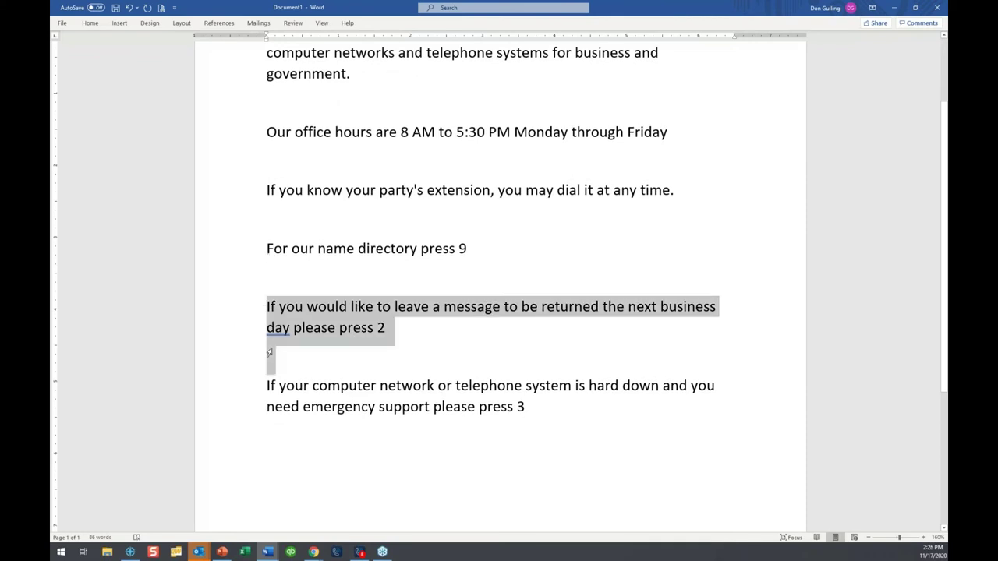
click(238, 385)
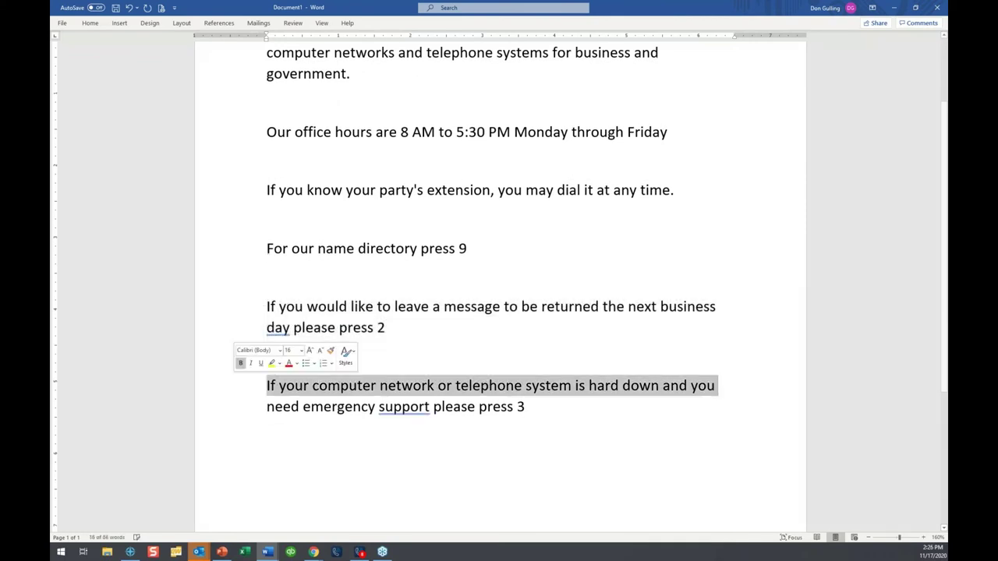
shift+click(533, 407)
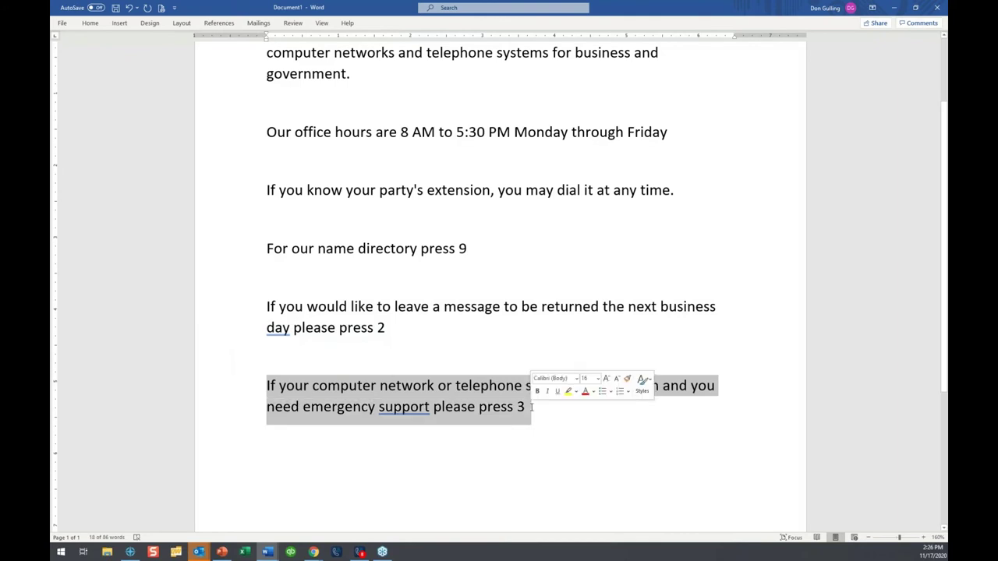
key(alt+Tab)
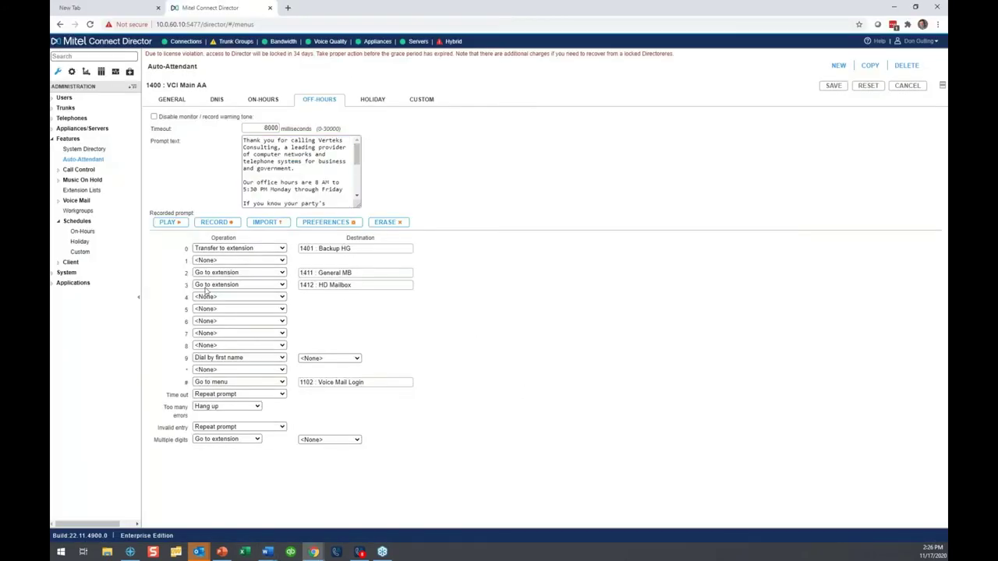
click(384, 275)
Show VCI Main AA's HOLIDAY menu, keep the Holidays schedule, and view that schedule.
click(379, 290)
click(380, 101)
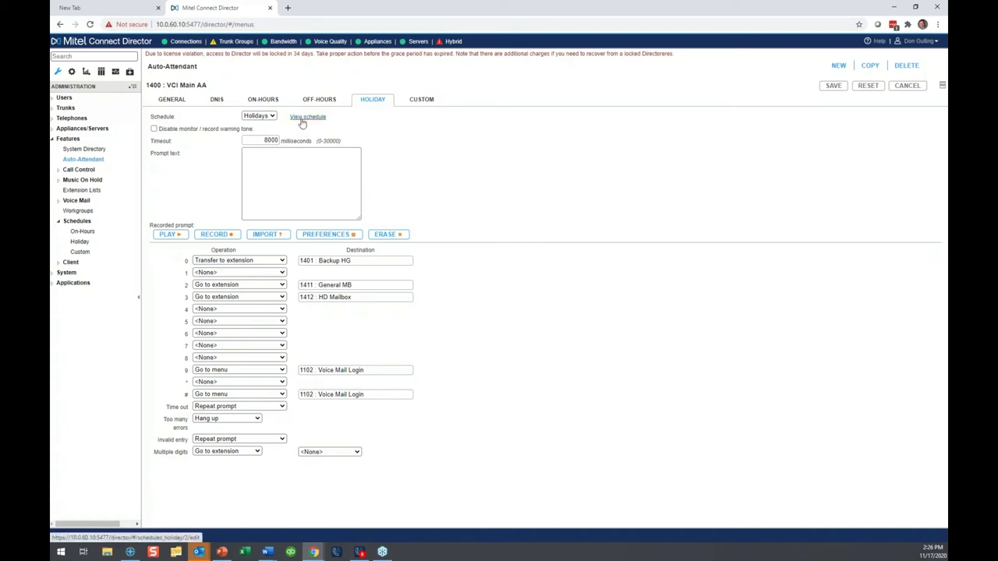
click(271, 116)
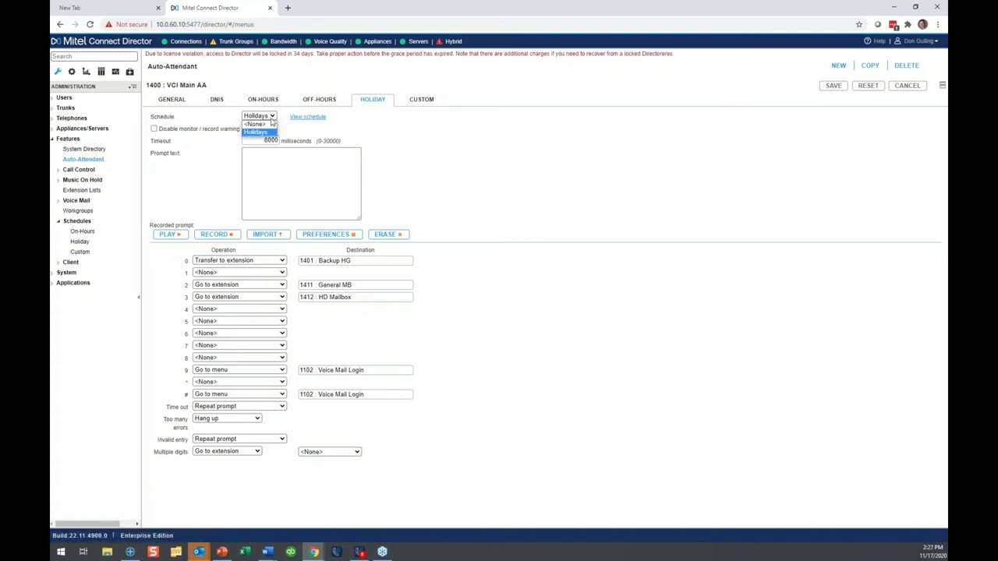
click(271, 119)
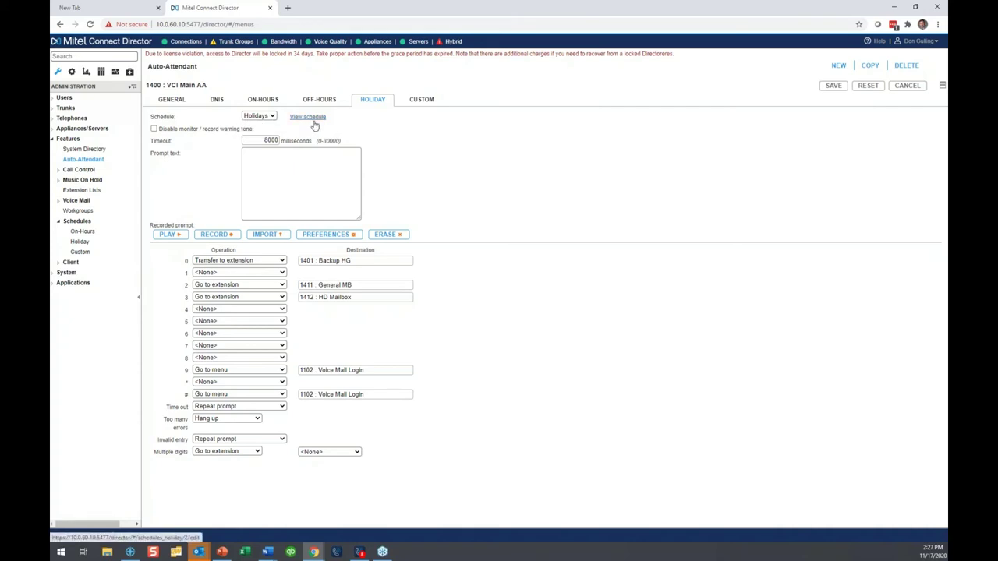
click(312, 119)
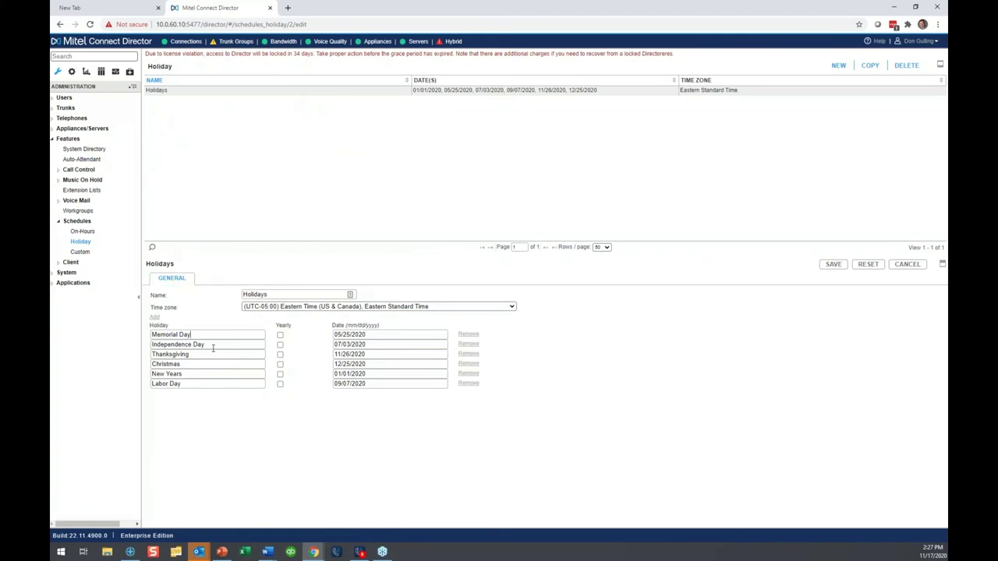
Check the Thanksgiving, Christmas and New Years dates on their calendars.
click(216, 364)
click(383, 355)
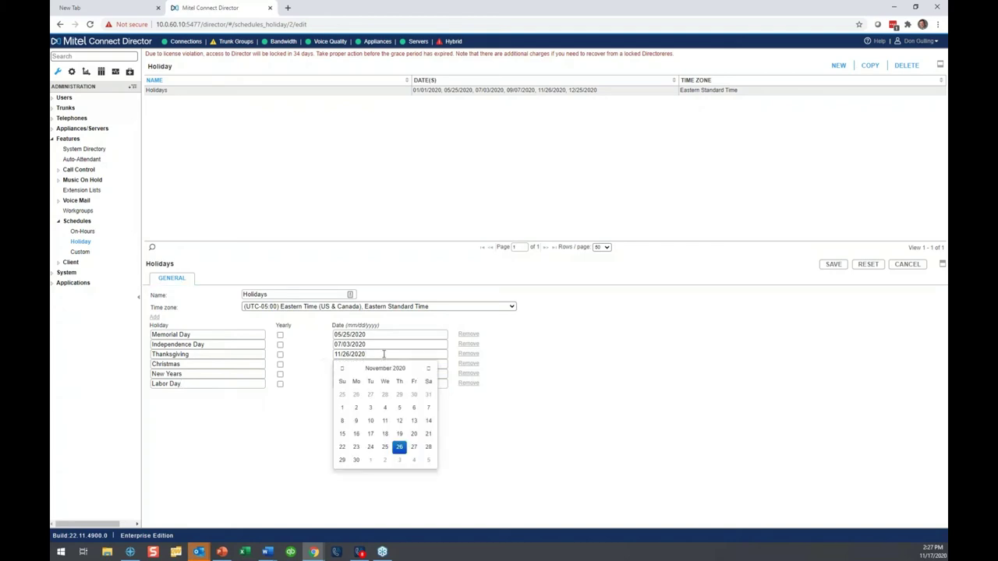
click(623, 357)
click(417, 364)
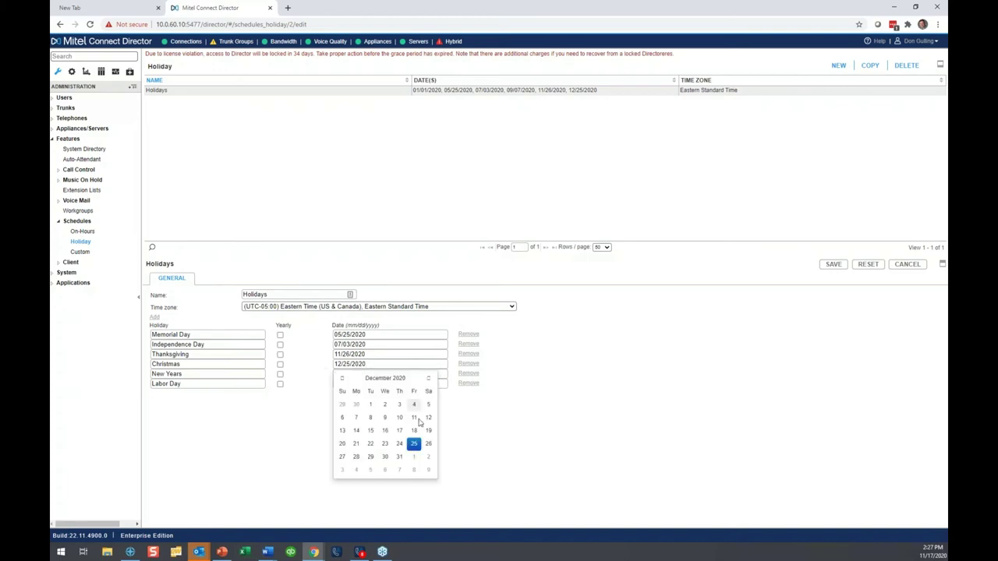
click(507, 396)
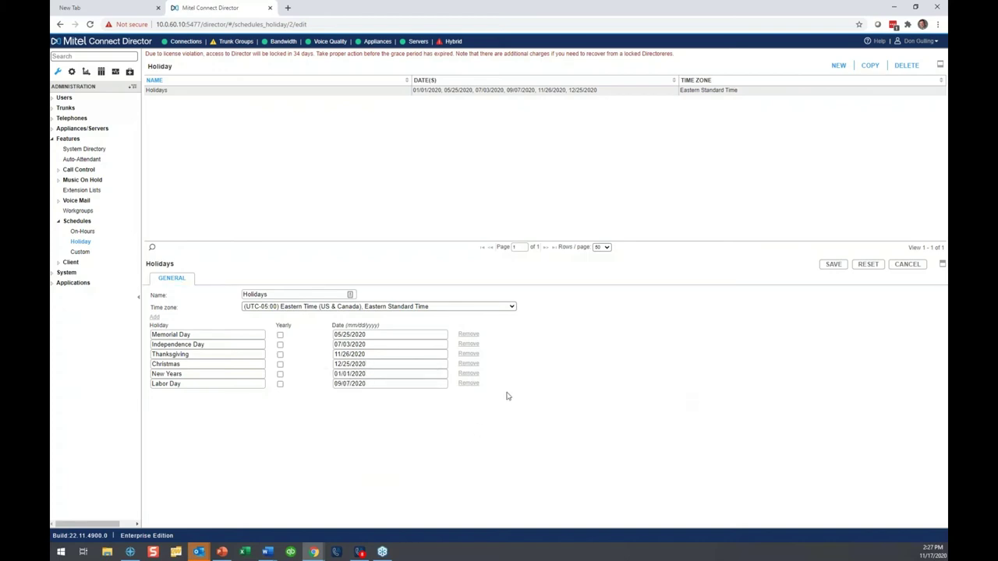
click(403, 375)
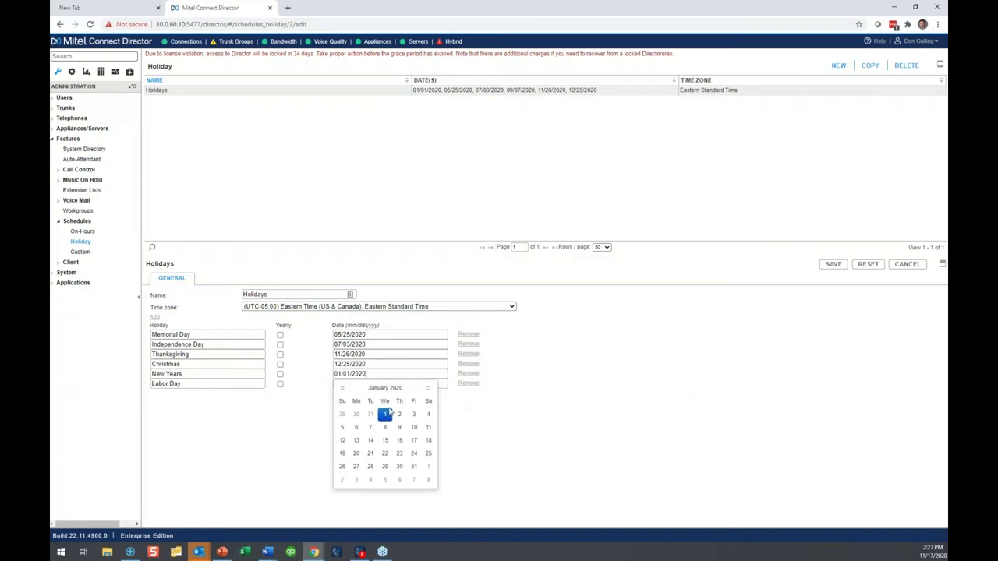
click(643, 404)
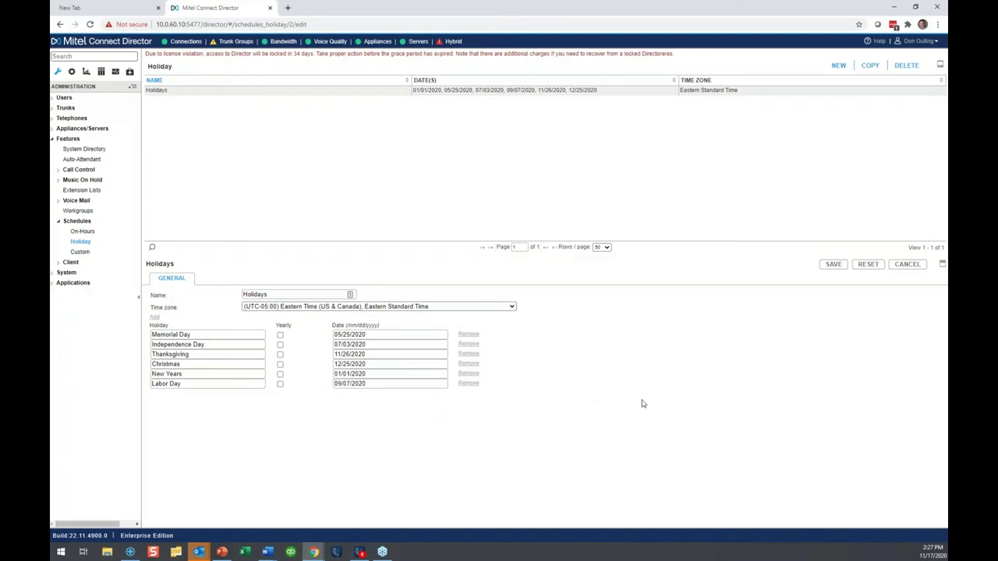
click(373, 365)
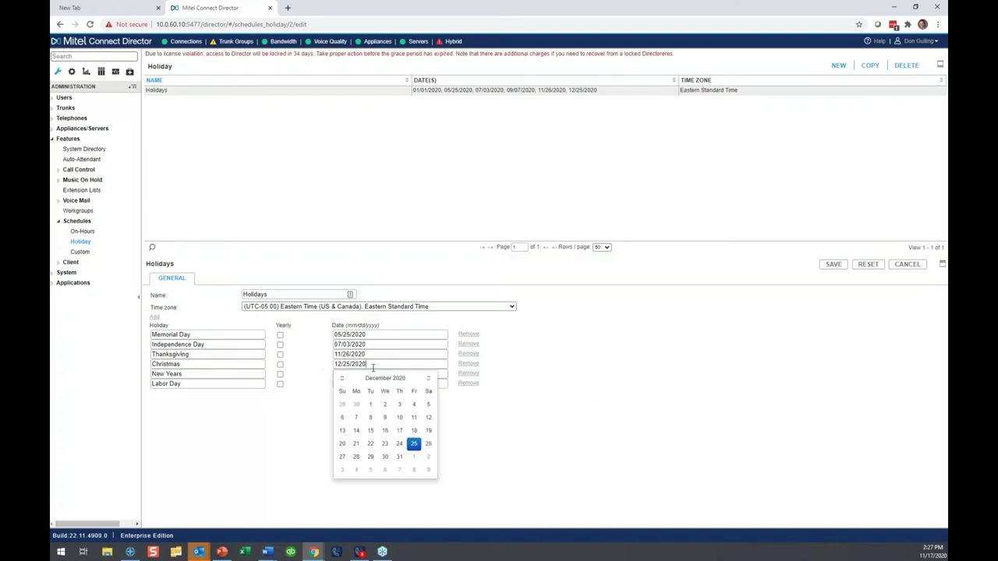
click(659, 364)
click(376, 374)
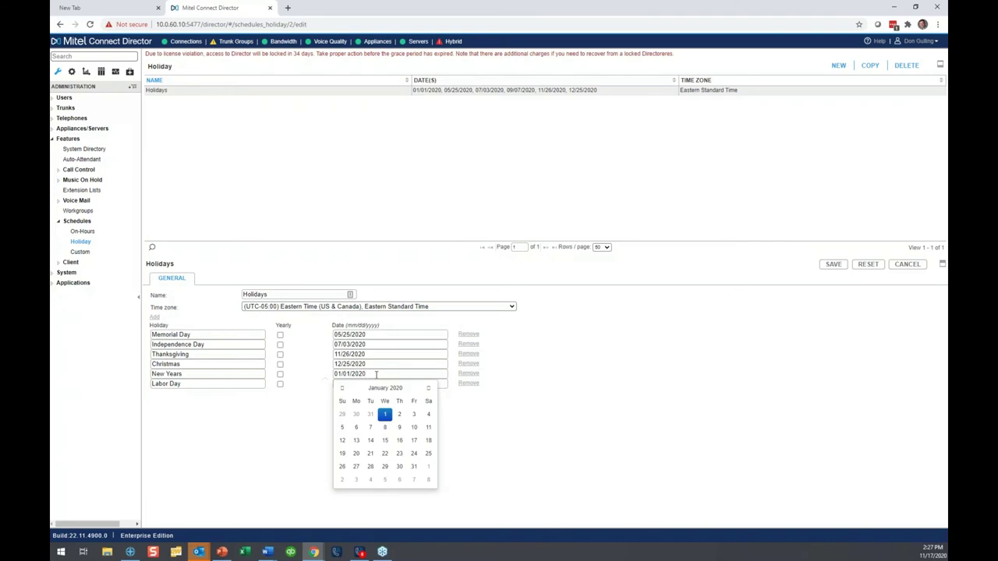
click(557, 372)
Change New Years to 01/01/2021 and save the Holidays schedule.
click(367, 374)
click(430, 388)
click(430, 388)
click(431, 388)
click(430, 388)
click(431, 388)
click(430, 388)
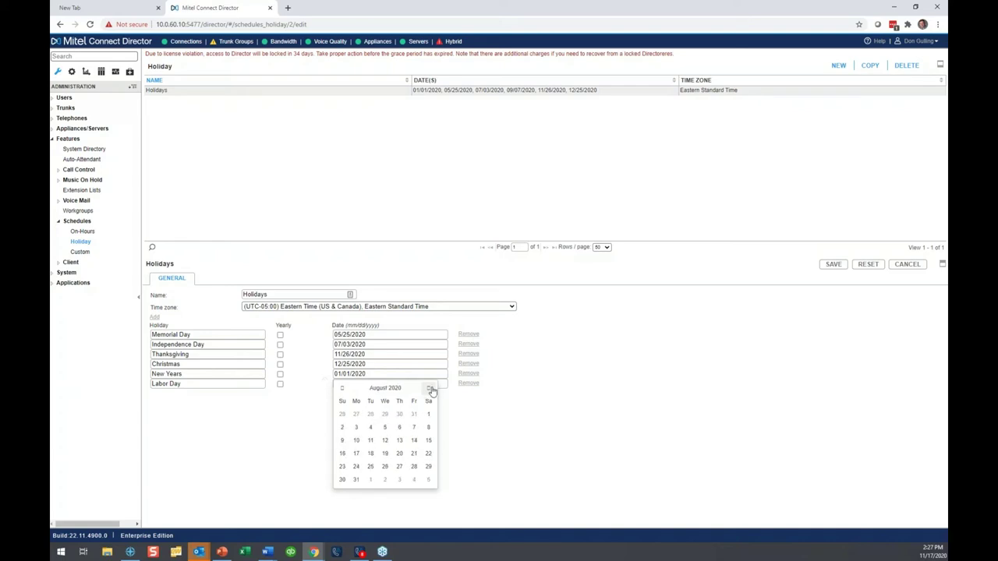
click(431, 388)
click(430, 389)
click(431, 388)
click(431, 388)
click(430, 388)
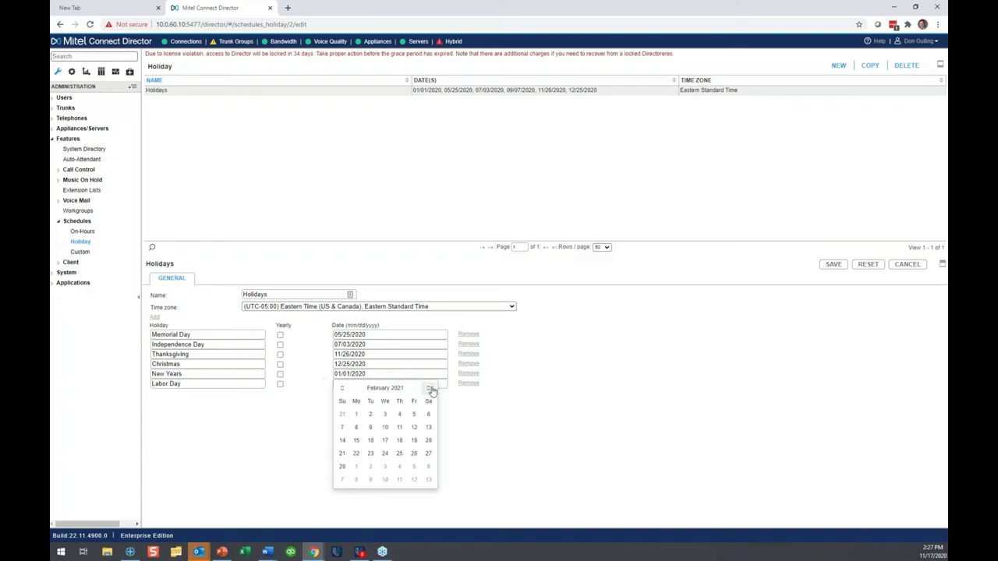
click(431, 389)
click(341, 388)
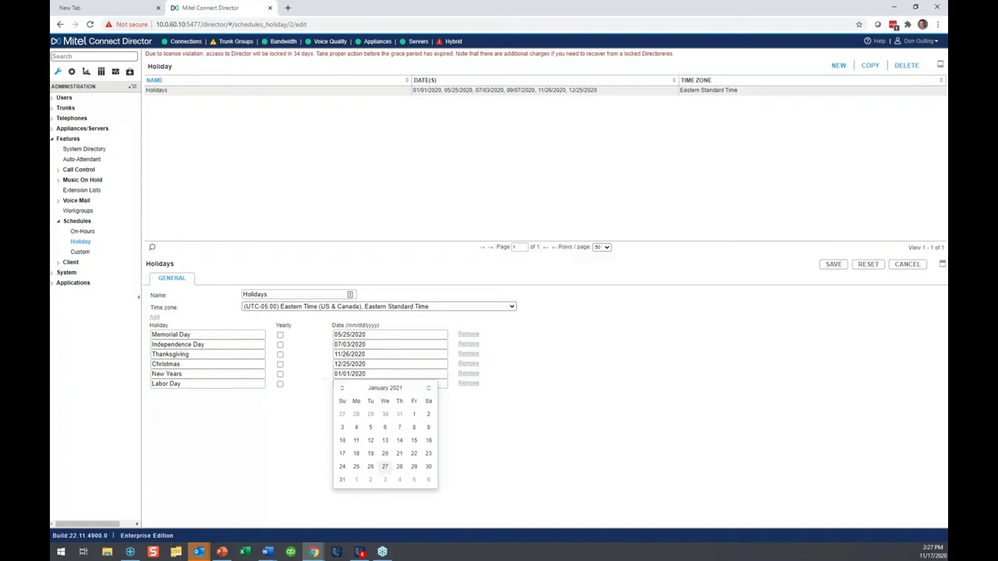
click(414, 414)
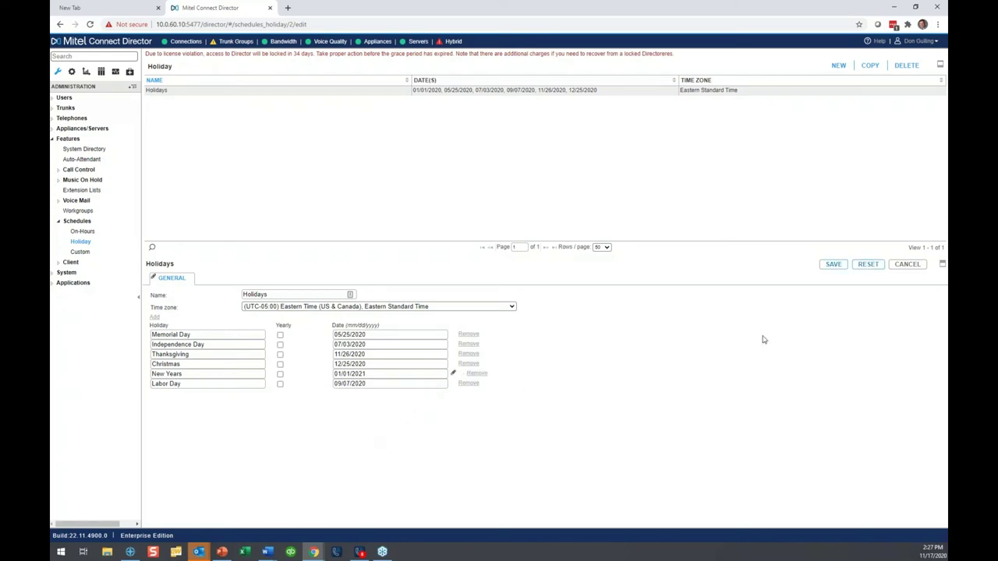
click(832, 264)
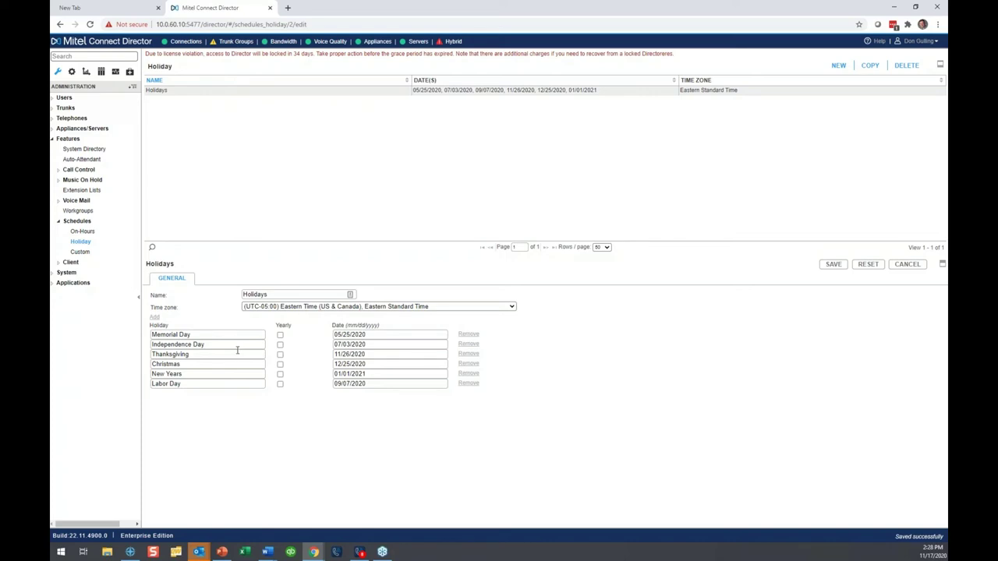
click(379, 353)
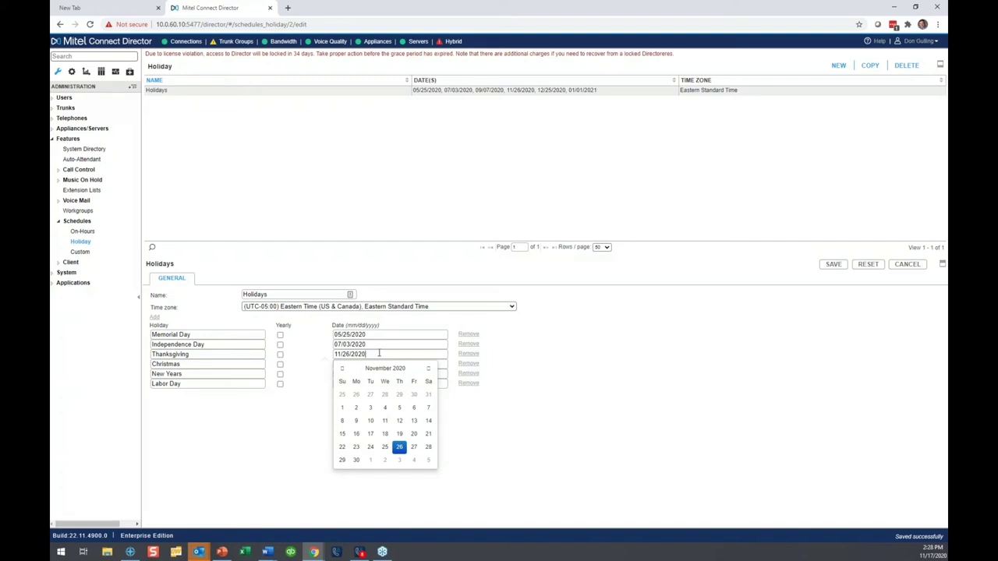
click(588, 361)
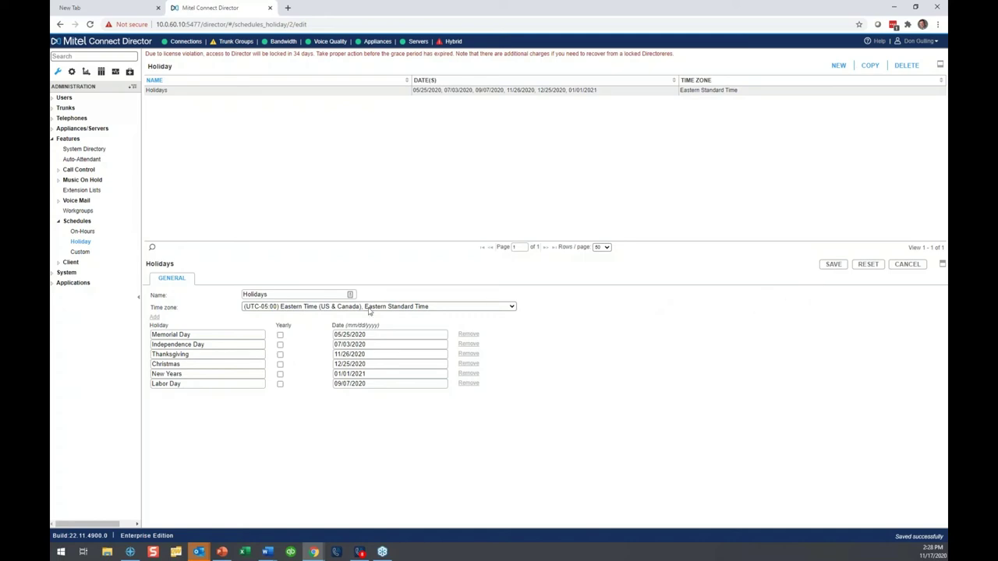
Add a Black Friday holiday dated 11/27/2020 to the Holidays schedule.
click(155, 318)
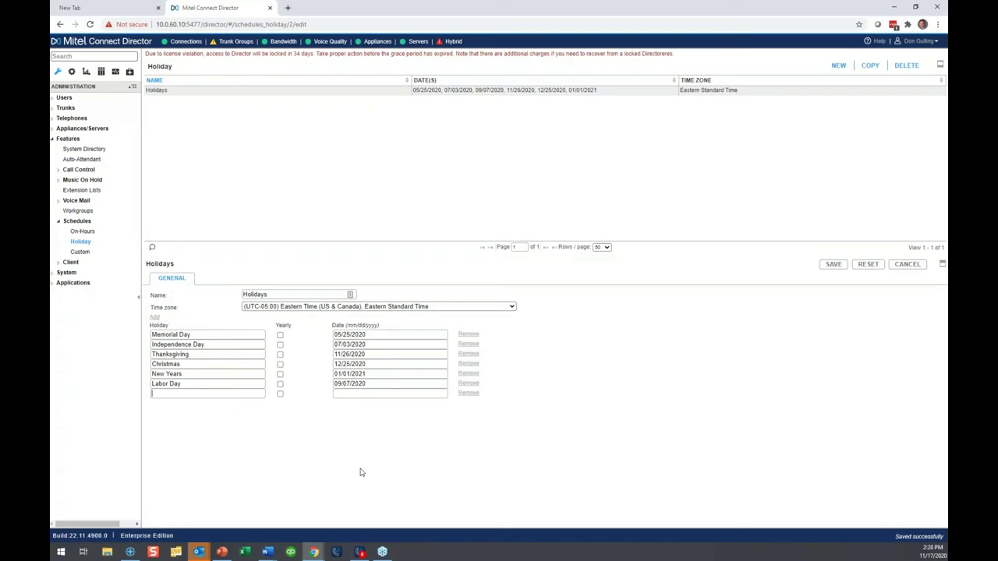
text(Black Fr)
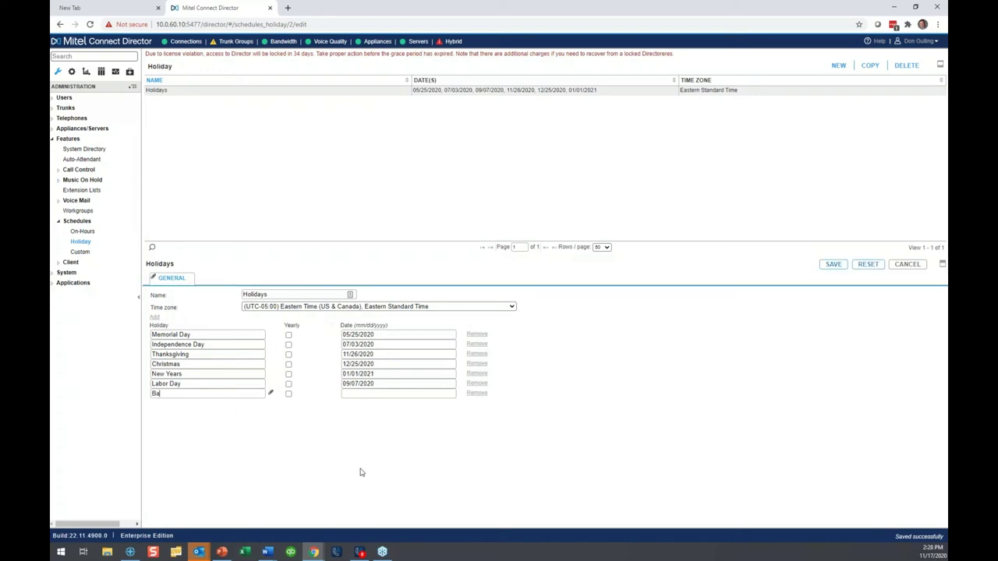
text(iday)
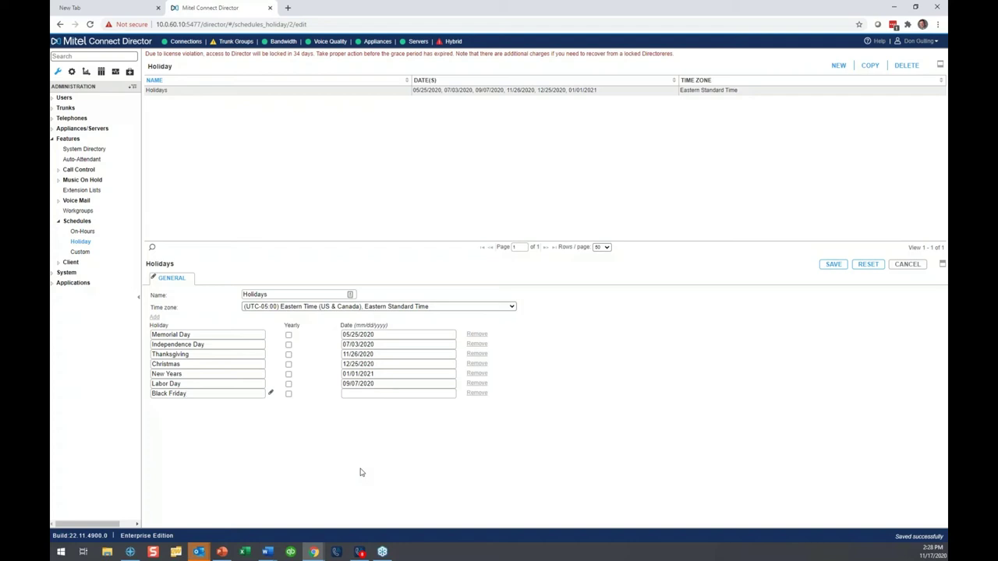
click(390, 393)
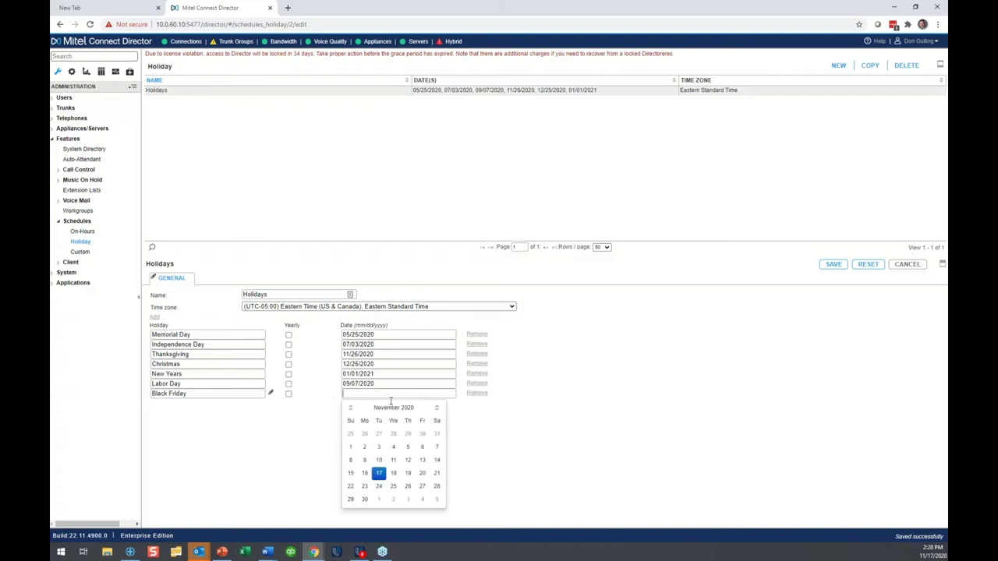
click(422, 485)
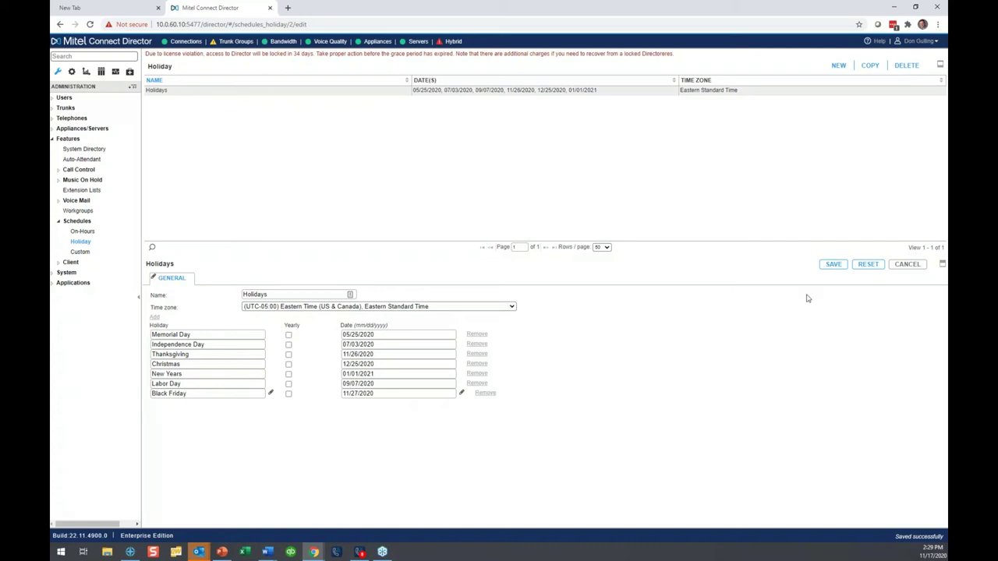
Save the Holidays schedule, then remove the Black Friday row from the form.
click(833, 264)
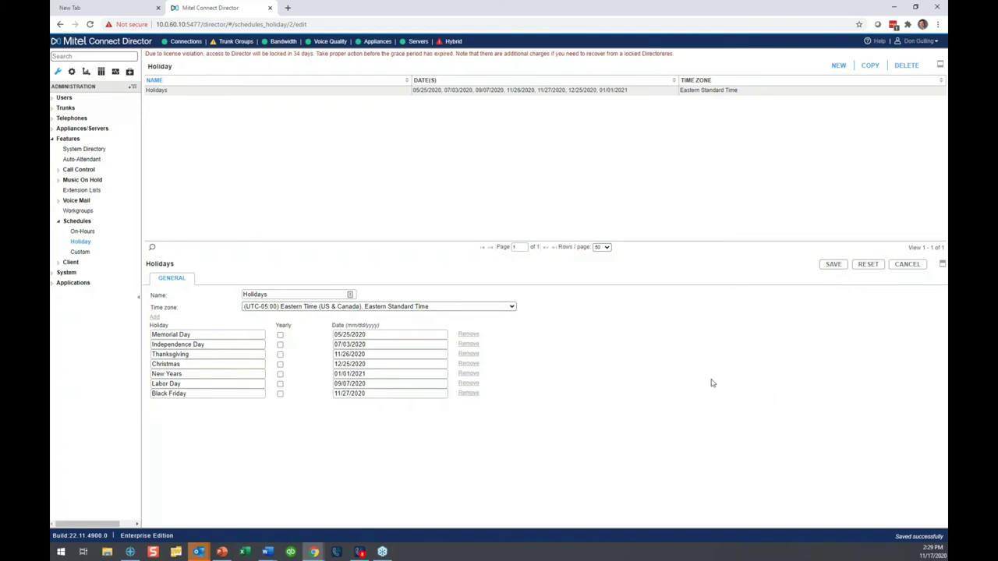
click(468, 393)
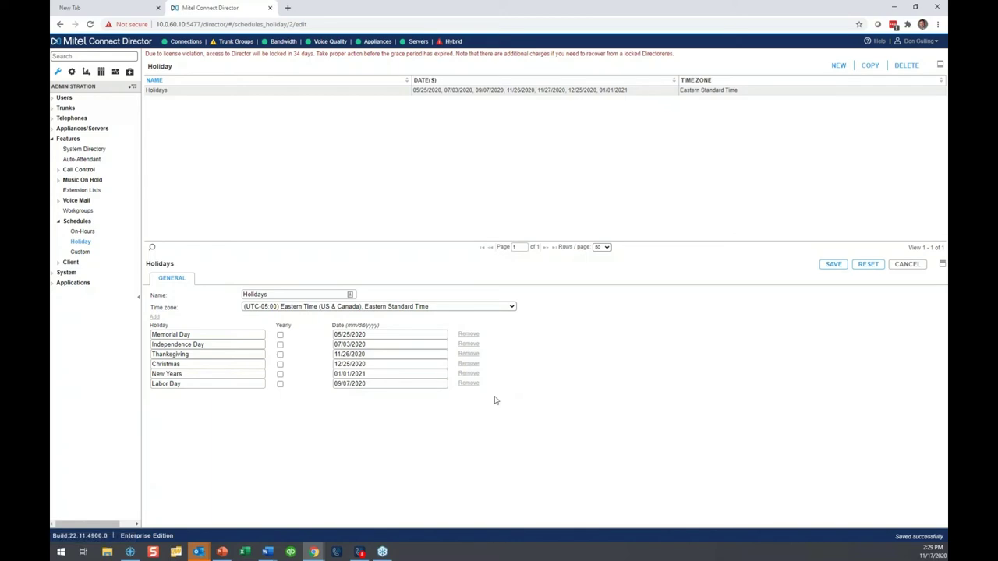
click(83, 159)
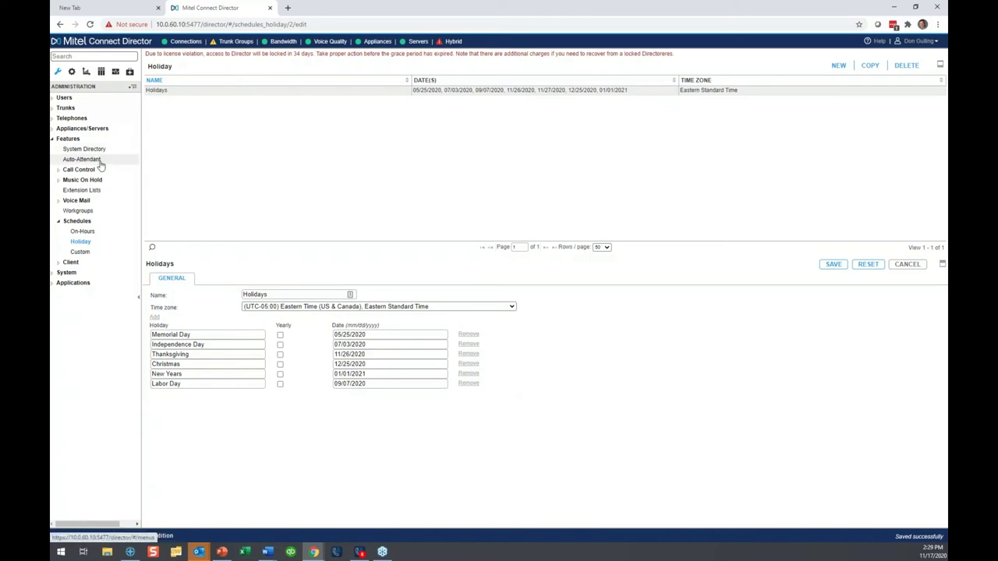
Open VCI Main AA, collapse the list pane, and show its Holiday routing.
click(197, 173)
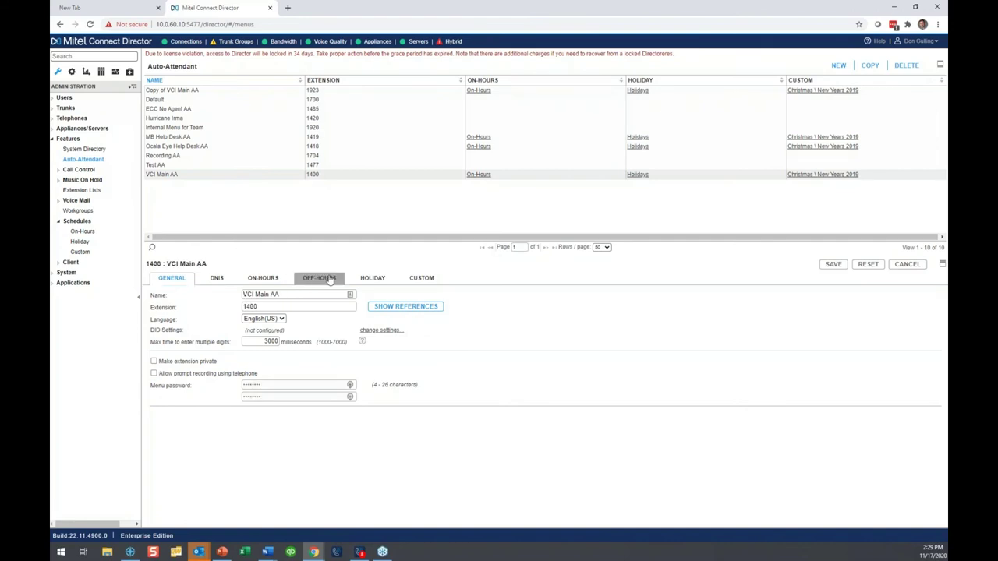
click(943, 263)
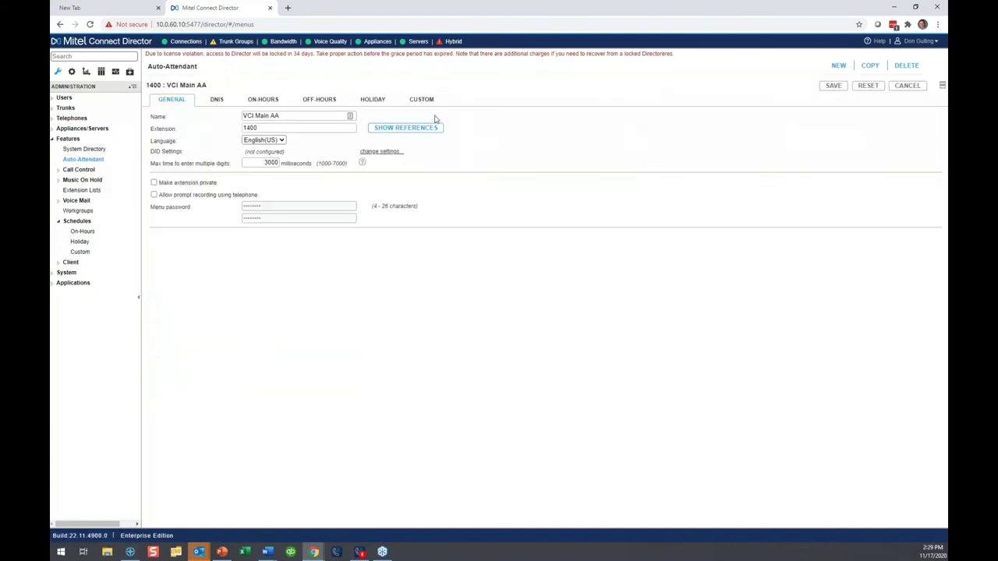
click(374, 104)
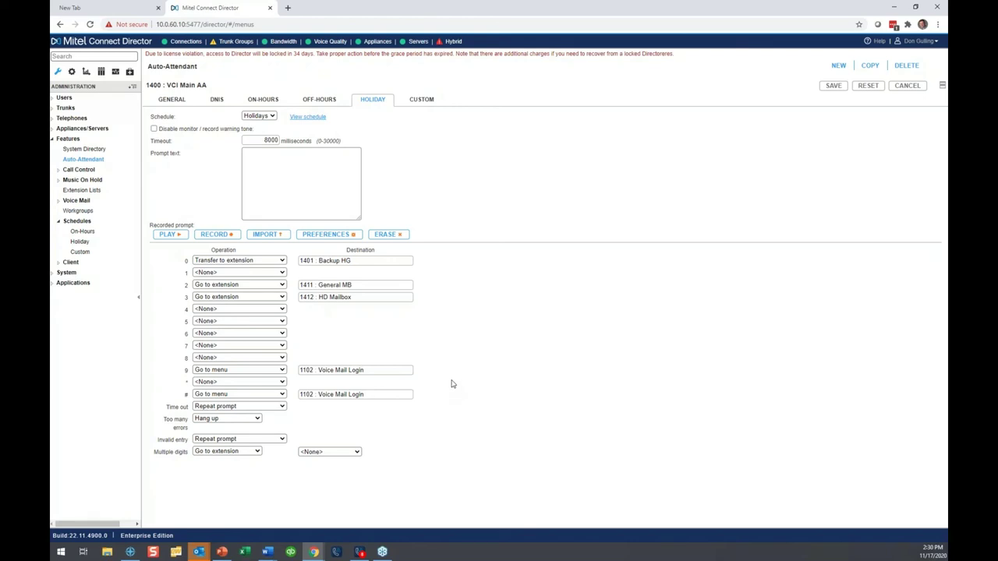
Play the VCI Main AA holiday recorded prompt to the phone.
click(170, 235)
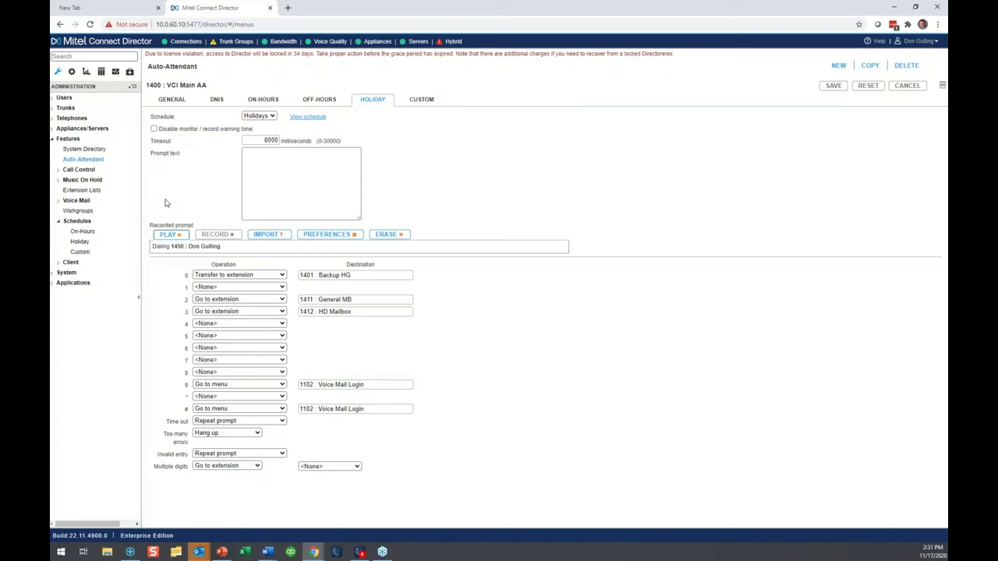
Compare VCI Main AA's ON-HOURS, OFF-HOURS and HOLIDAY routing.
click(263, 100)
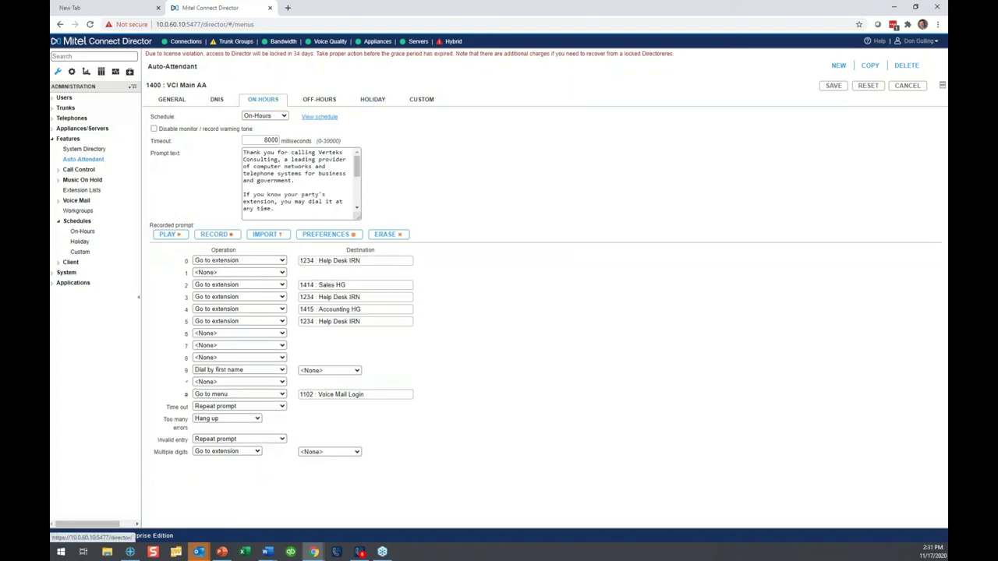
click(319, 99)
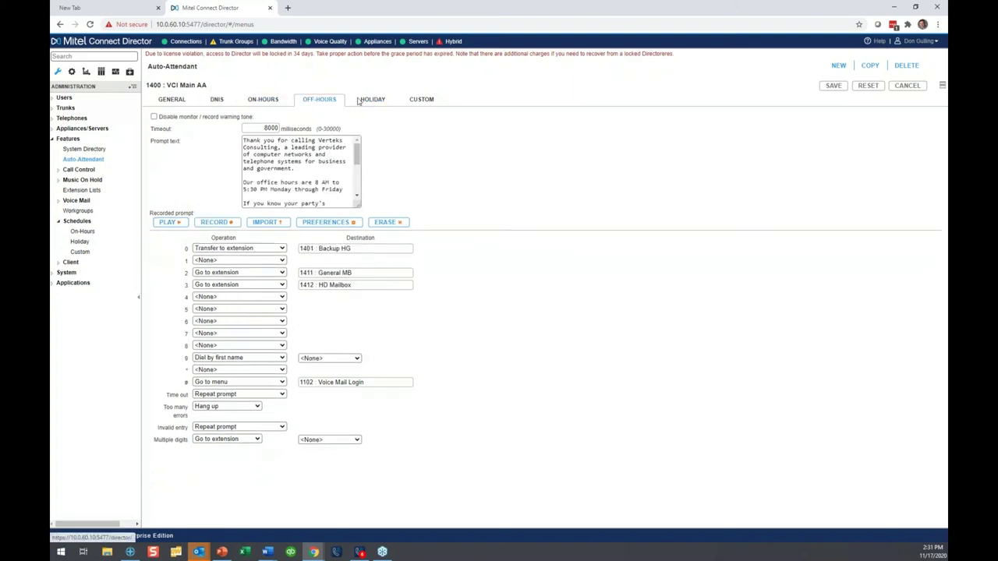
click(390, 101)
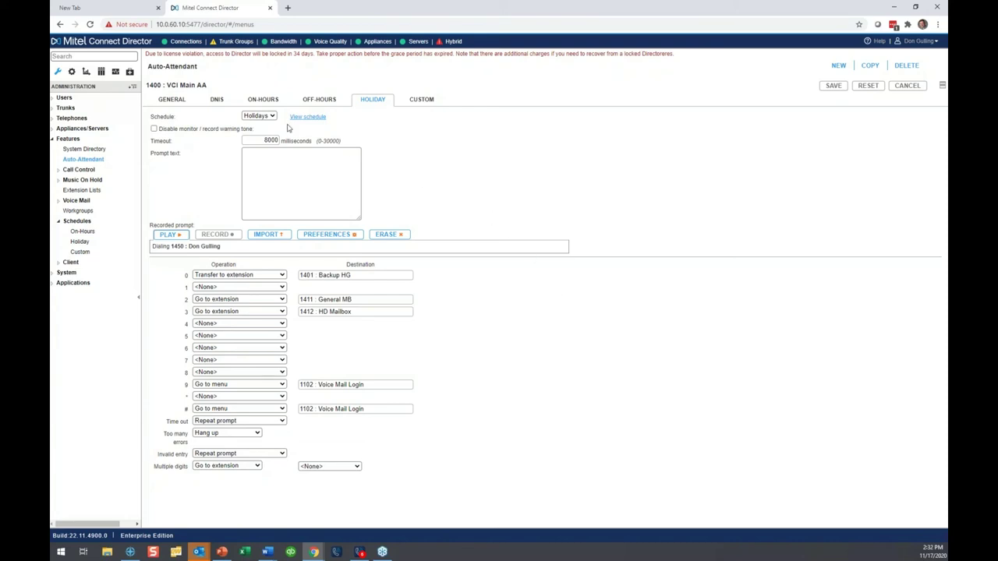
click(272, 102)
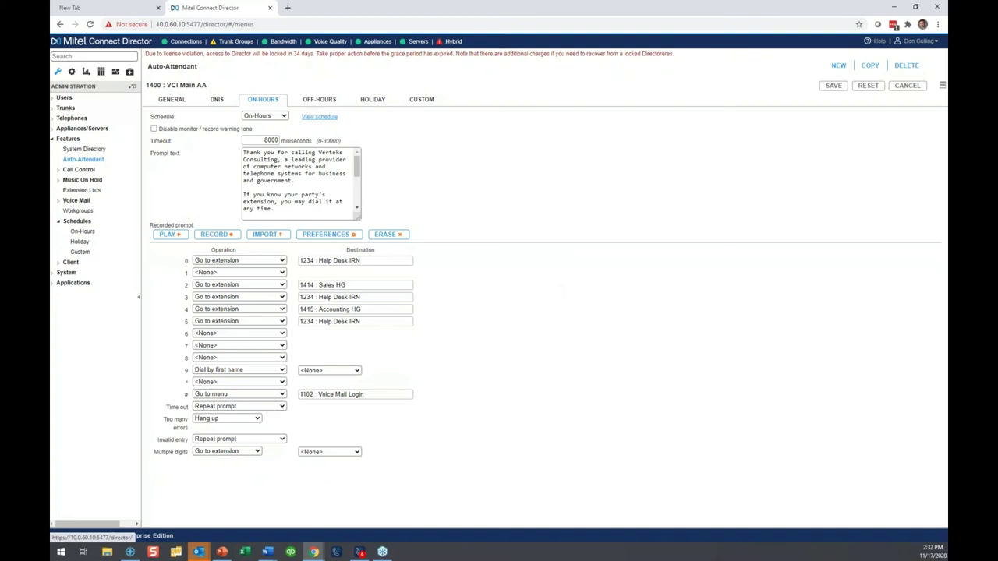
View the On-Hours schedule, check Thursday's stop time, collapse Schedules, and minimize Director.
click(319, 117)
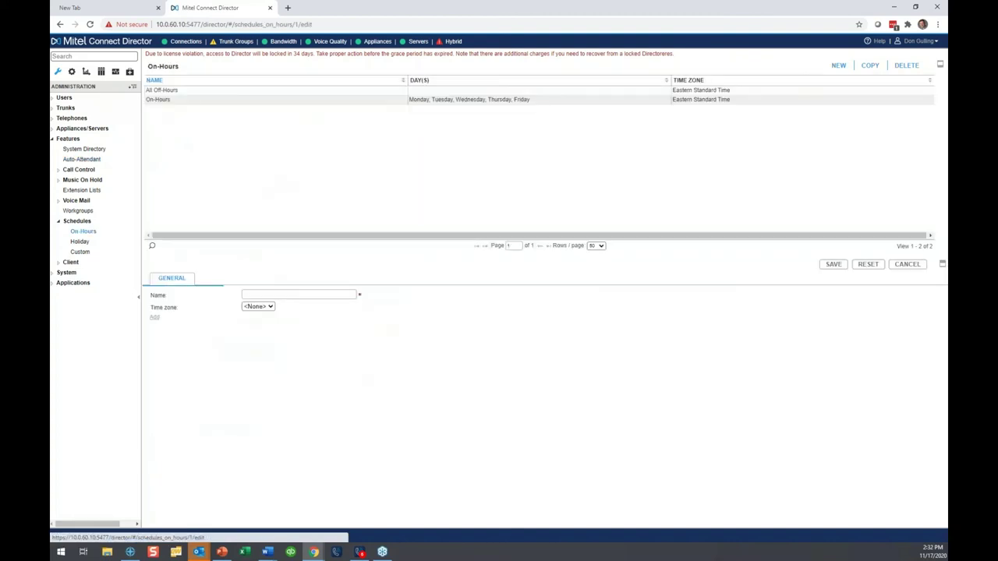
click(399, 363)
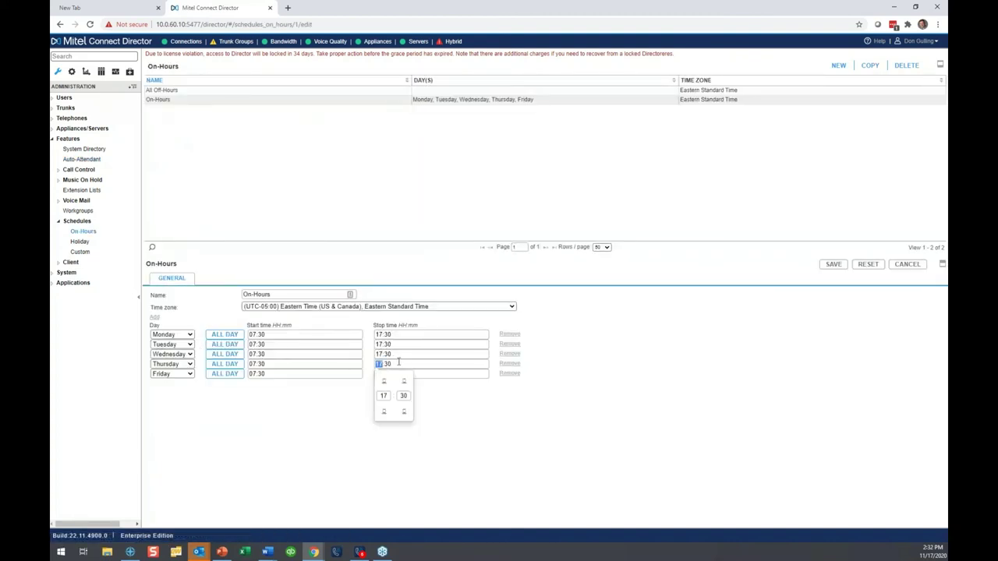
click(498, 422)
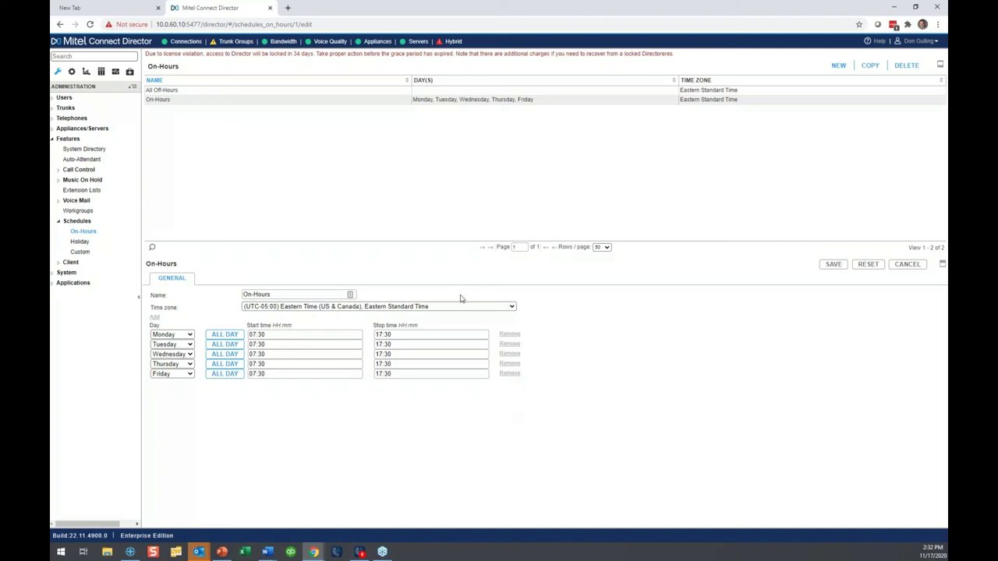
click(57, 222)
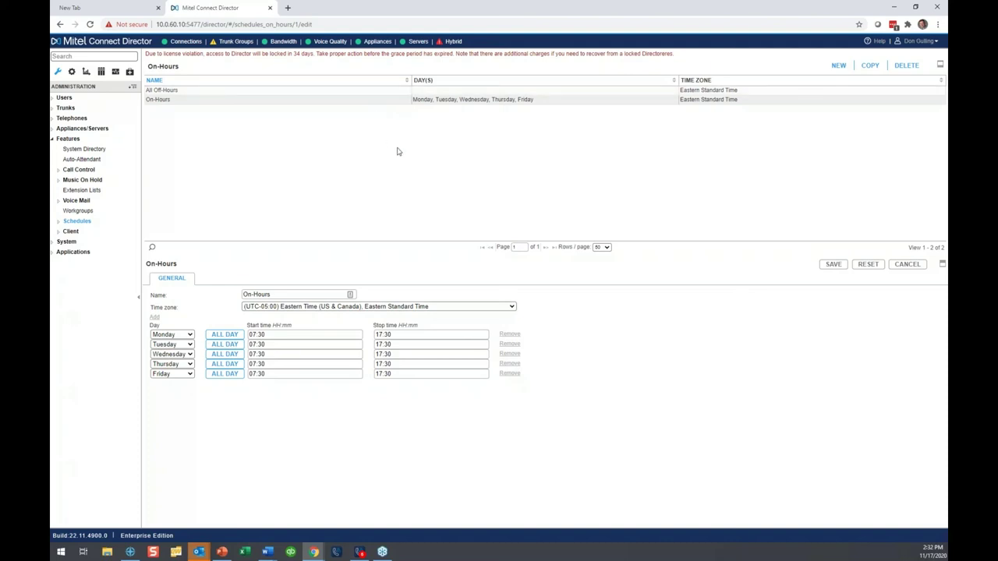
click(892, 10)
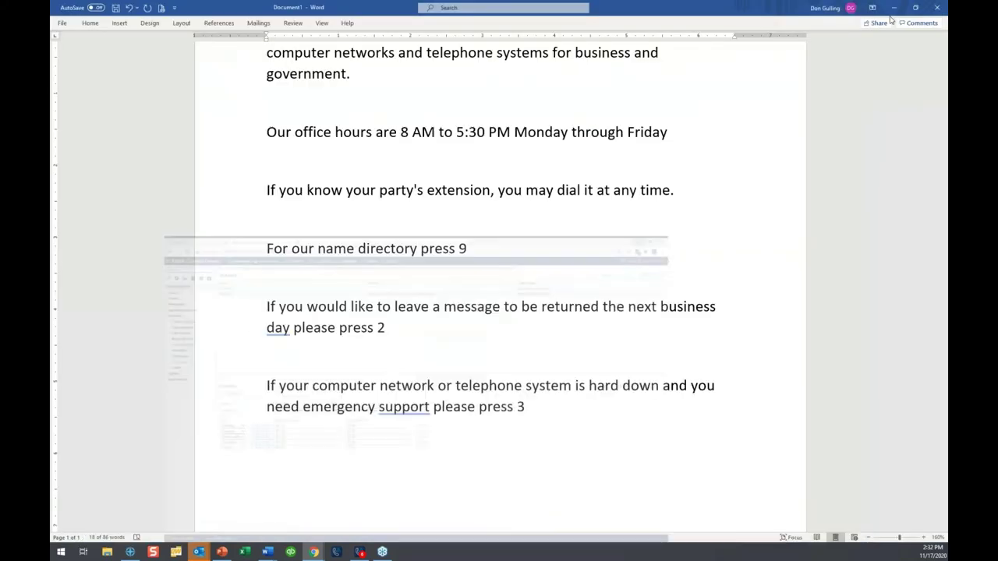
Bring the Connect client onto the desktop, shorten it, and set status to In a meeting.
click(894, 7)
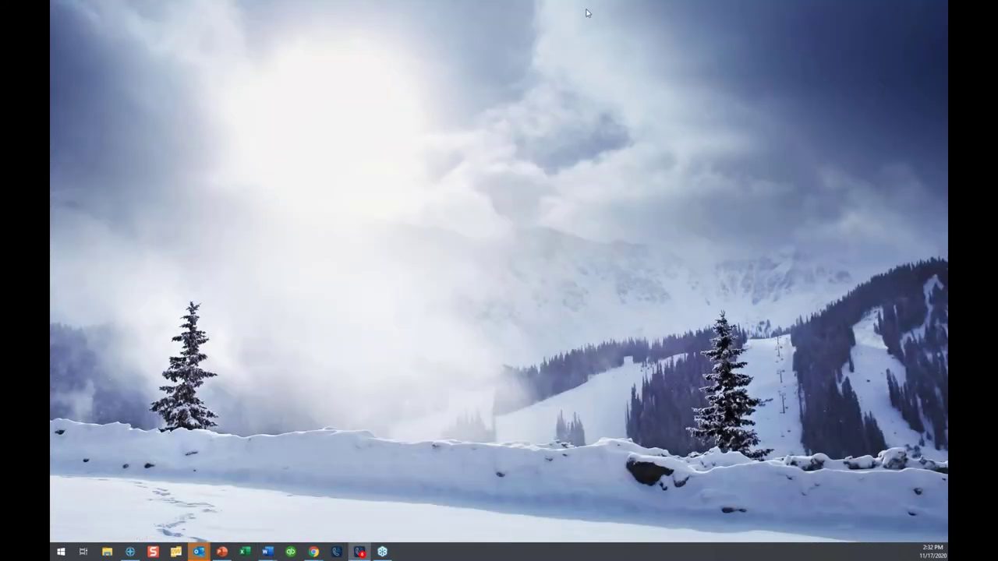
drag(168, 84, 236, 67)
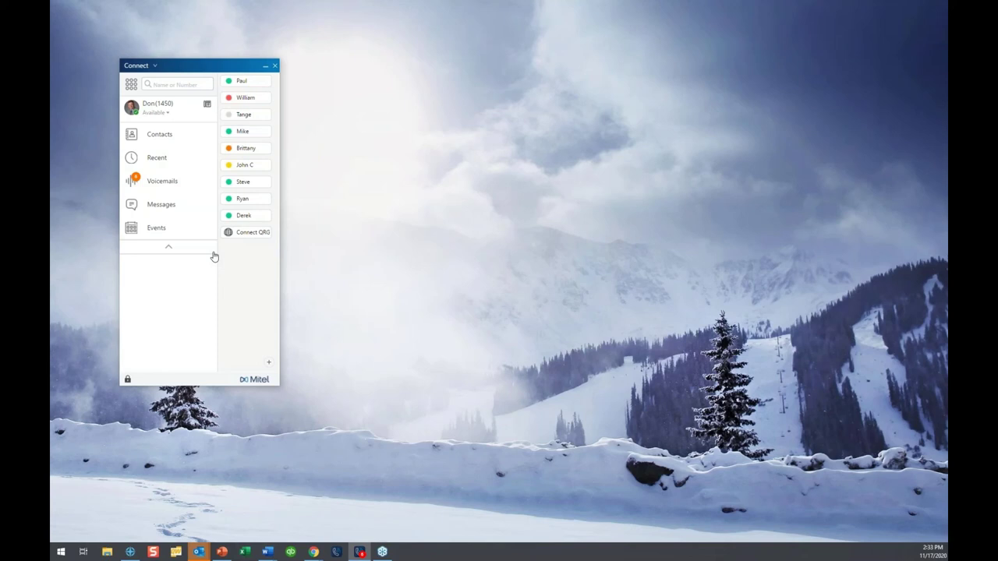
drag(215, 385, 214, 303)
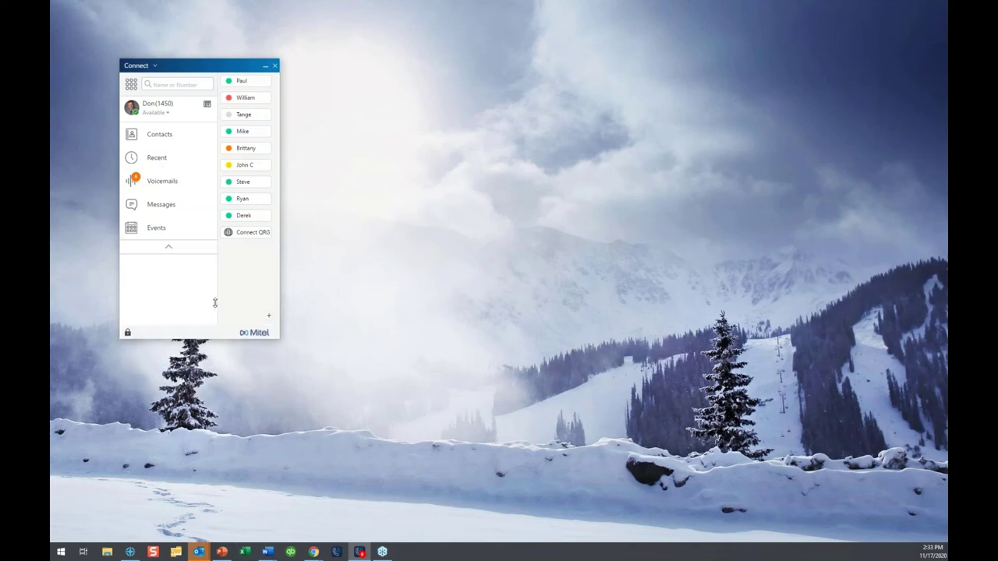
click(168, 116)
click(175, 144)
Confirm the On vacation note reads 'Back on 4/14'.
click(178, 114)
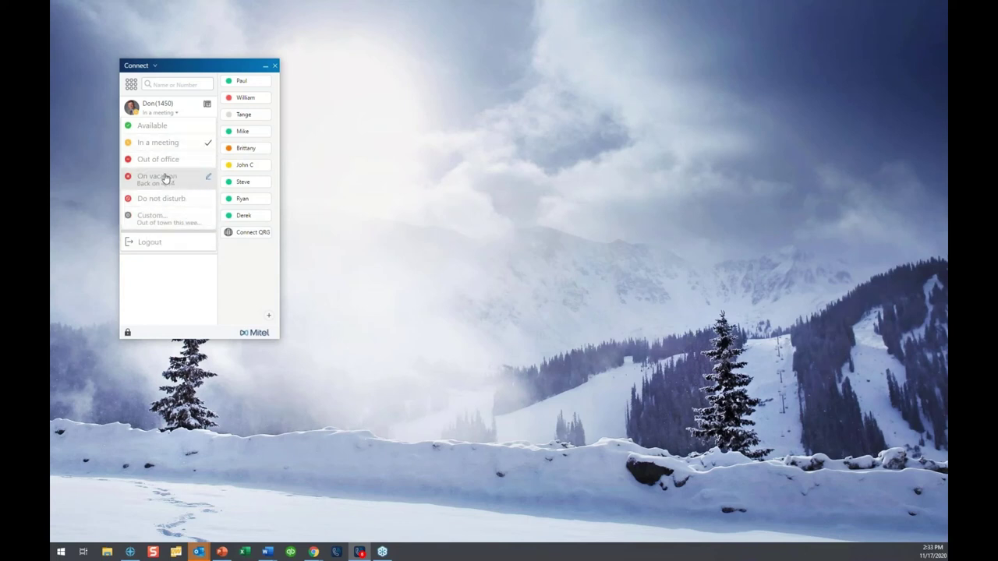
click(208, 179)
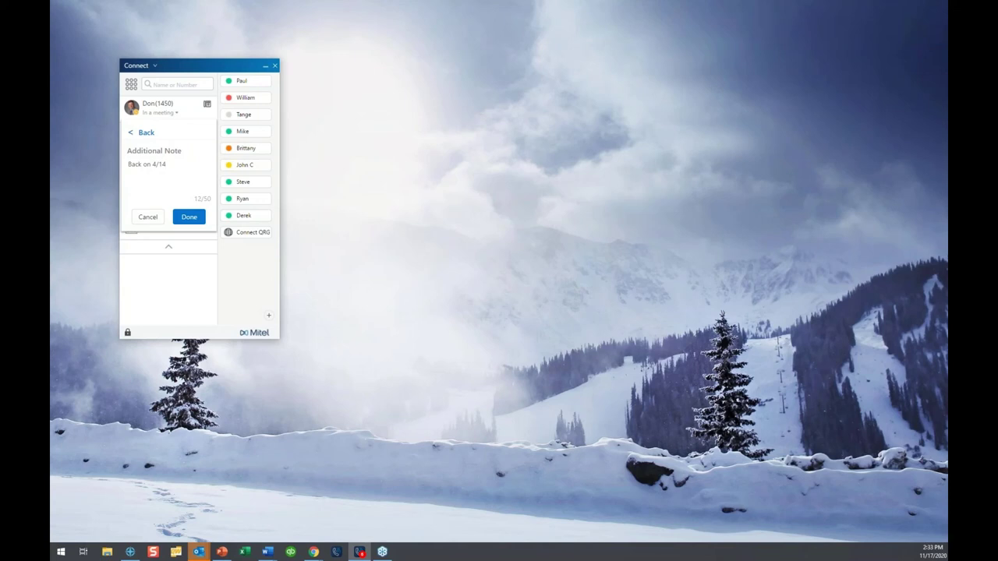
click(189, 216)
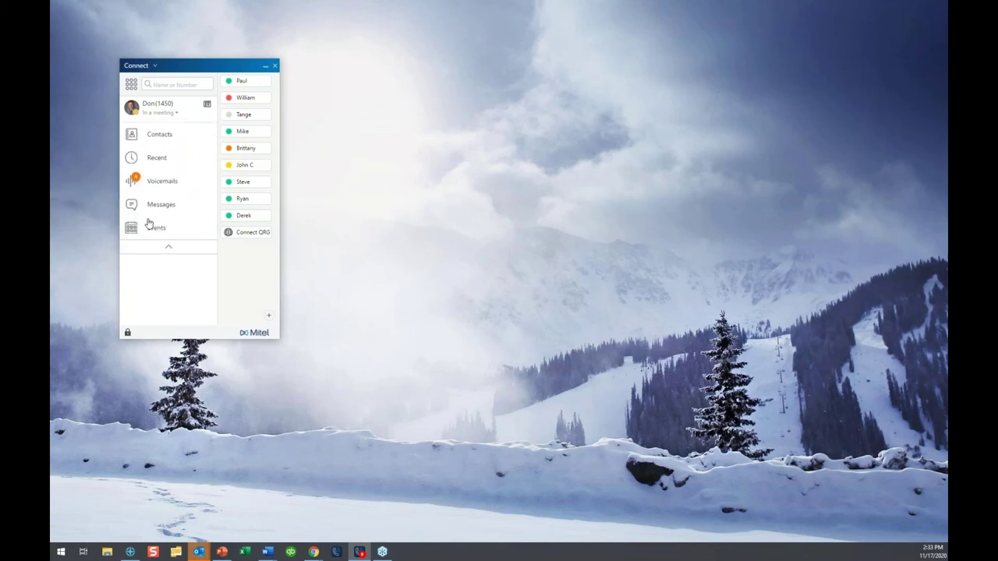
Browse the contacts list and search the directory for the user's own name.
click(163, 138)
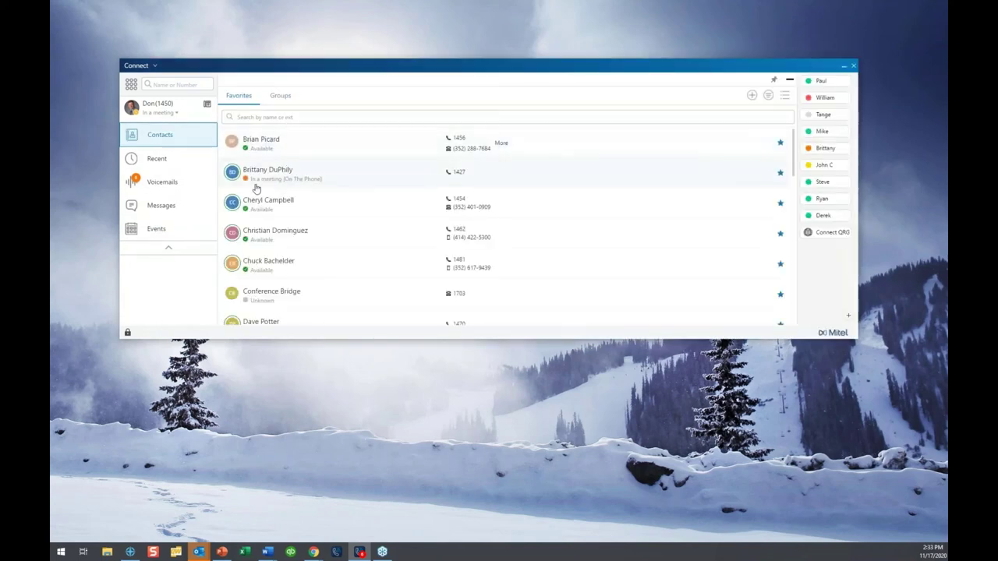
mouse_move(301, 185)
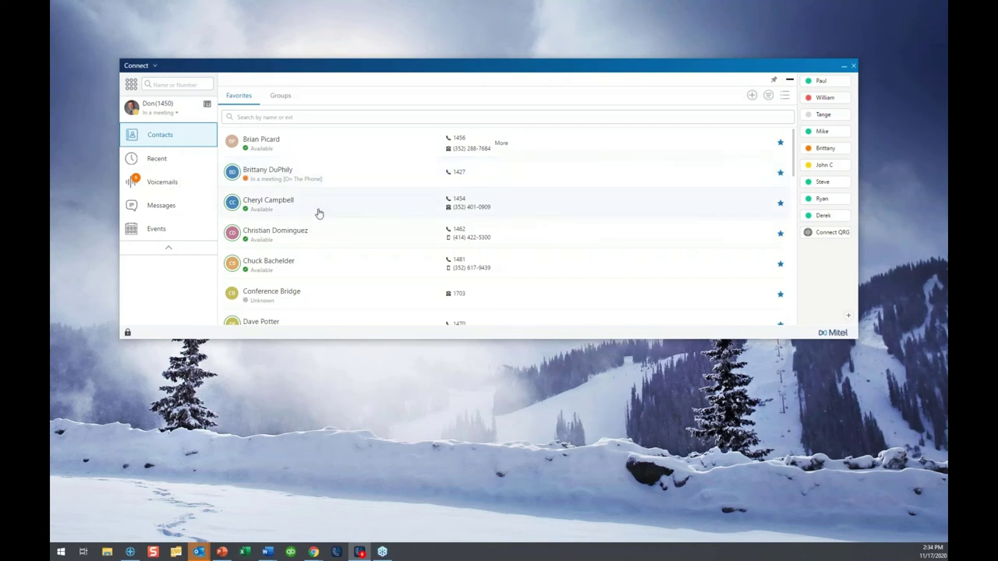
scroll(319, 213, down, 5)
scroll(312, 211, down, 6)
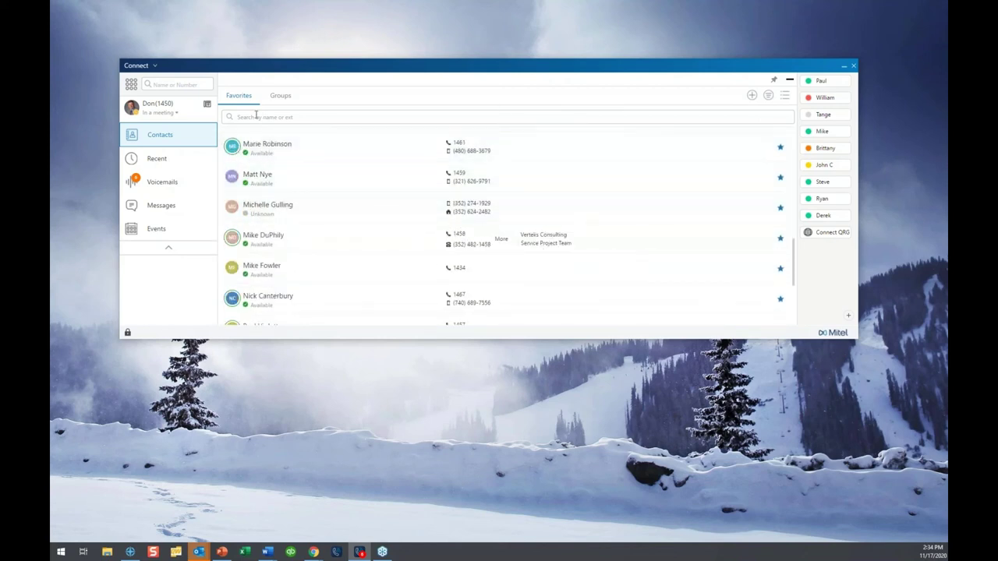
click(167, 84)
text(don gulling)
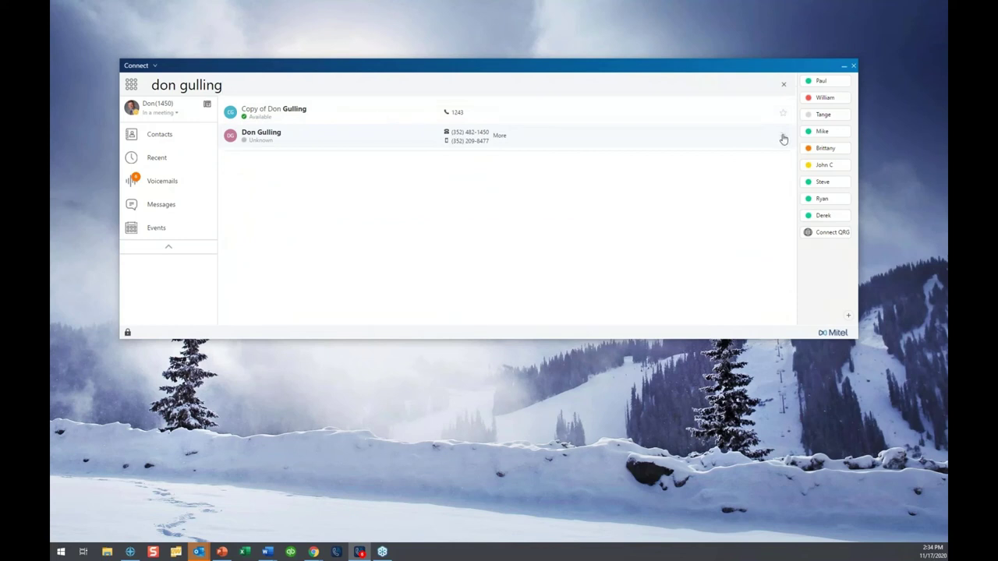
Remove the user's own contact from Favorites and return to the compact window.
click(161, 136)
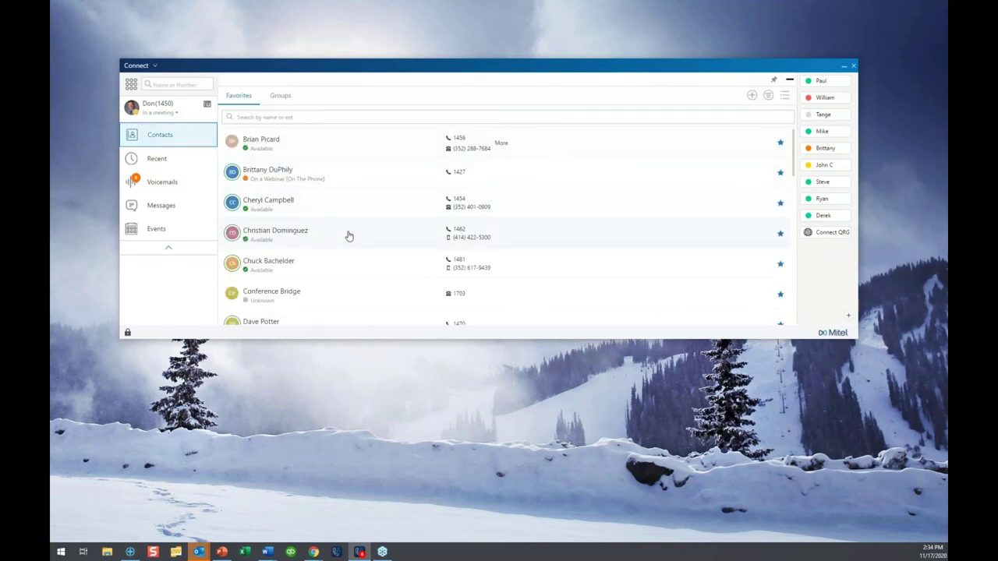
scroll(345, 234, down, 3)
scroll(340, 236, down, 2)
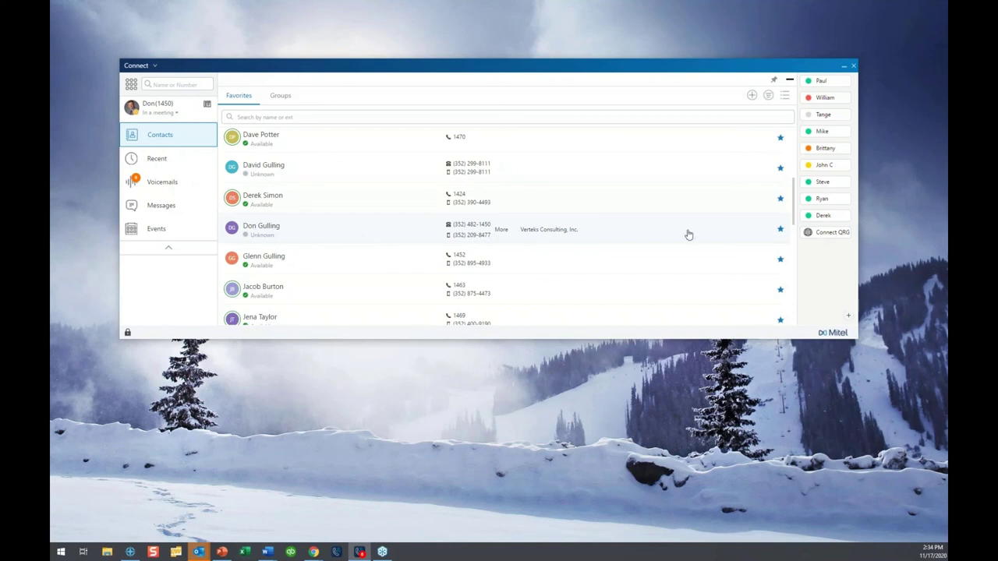
click(780, 229)
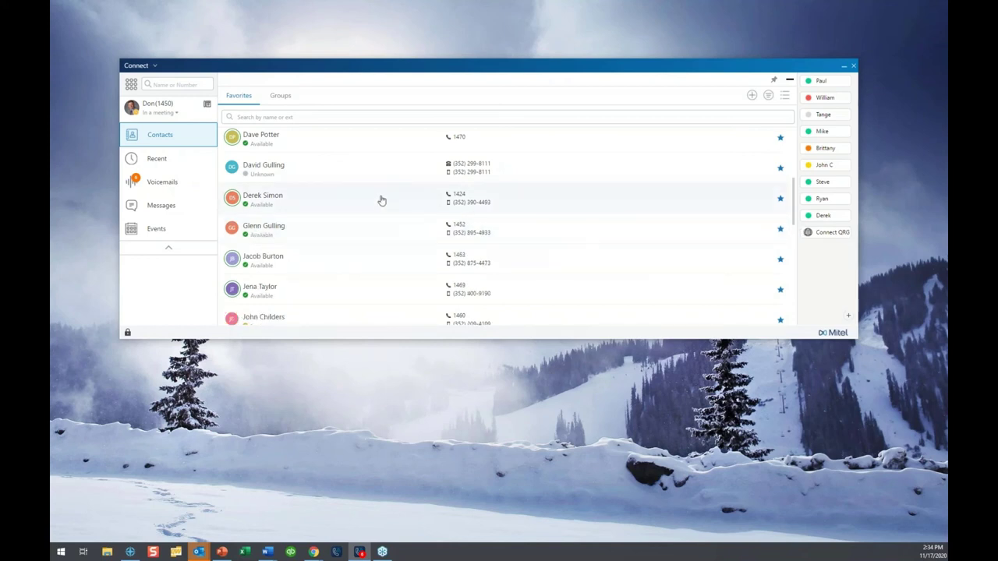
click(790, 80)
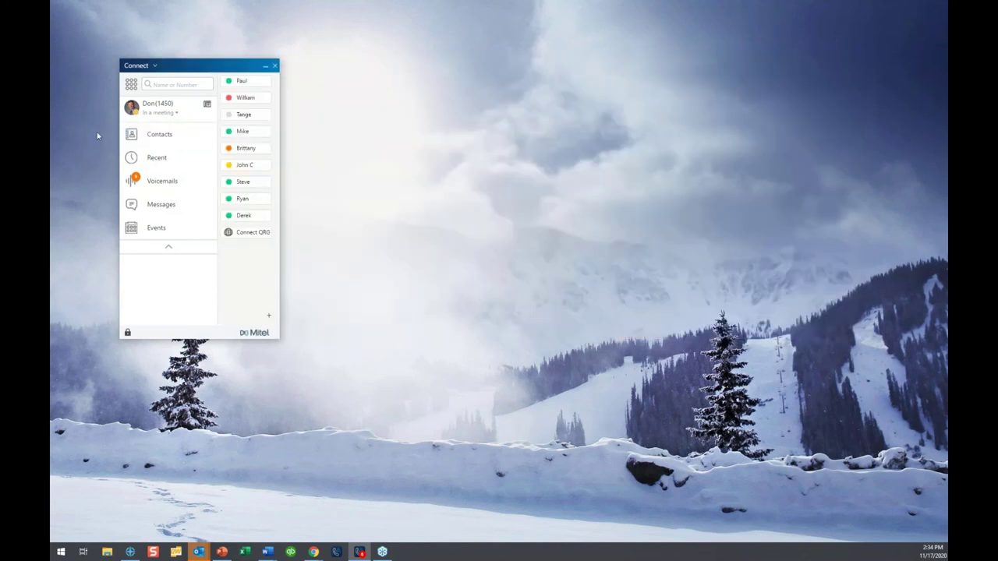
Open Call Routing settings for Available status and list the When availability options.
click(154, 109)
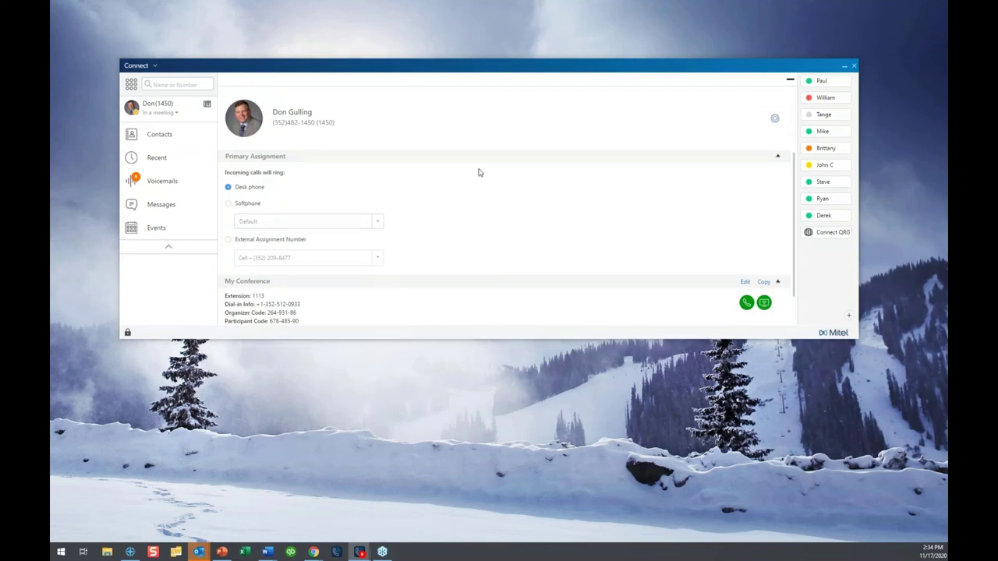
drag(504, 117, 593, 85)
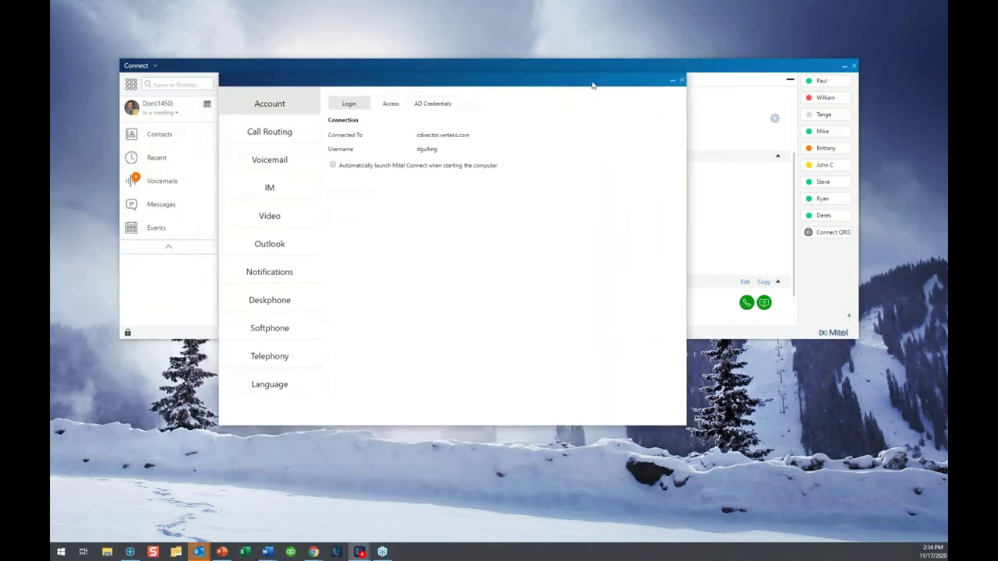
click(289, 140)
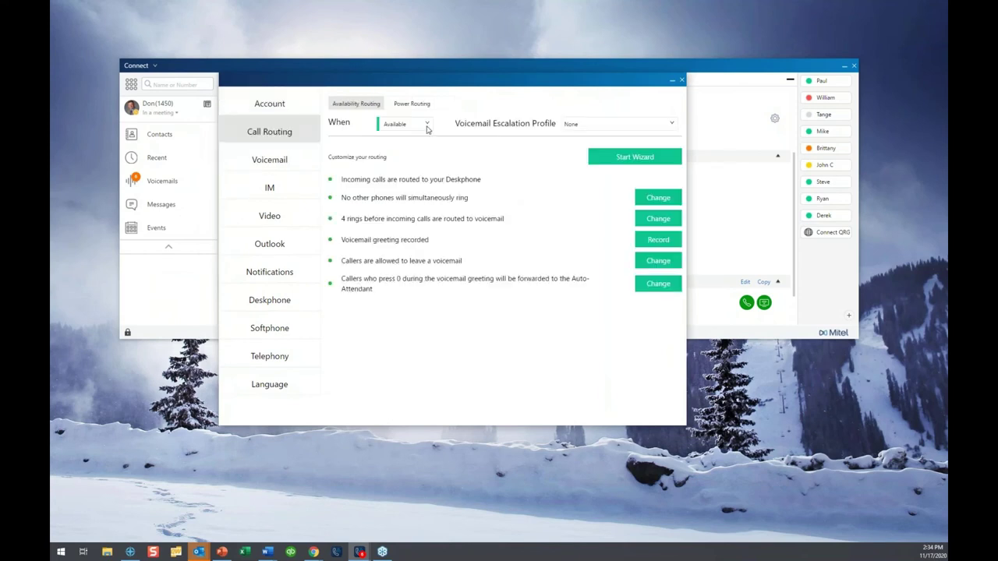
click(402, 124)
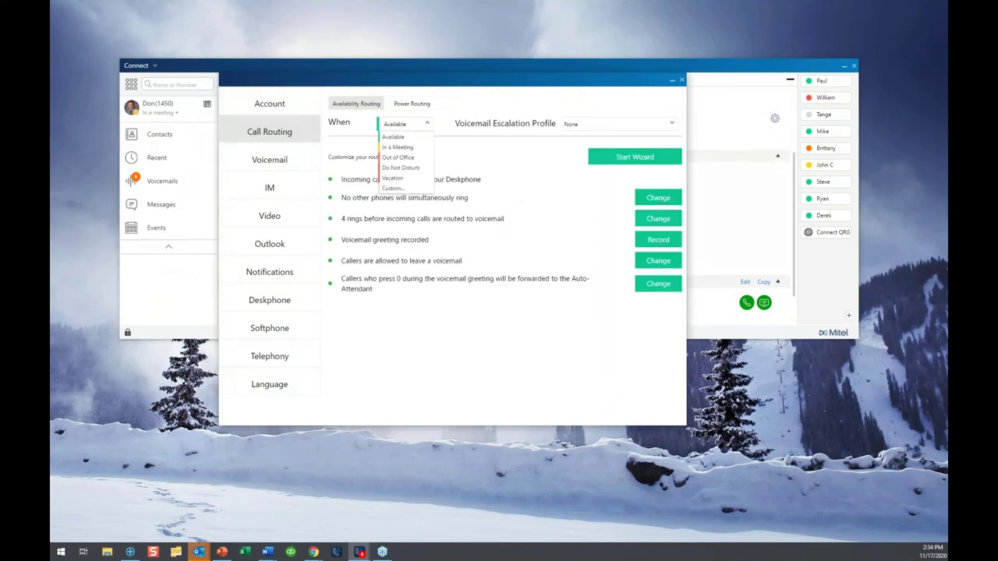
Pick Vacation in the 'When' list to show its voicemail-first routing and 0-to-1400 forwarding.
click(409, 180)
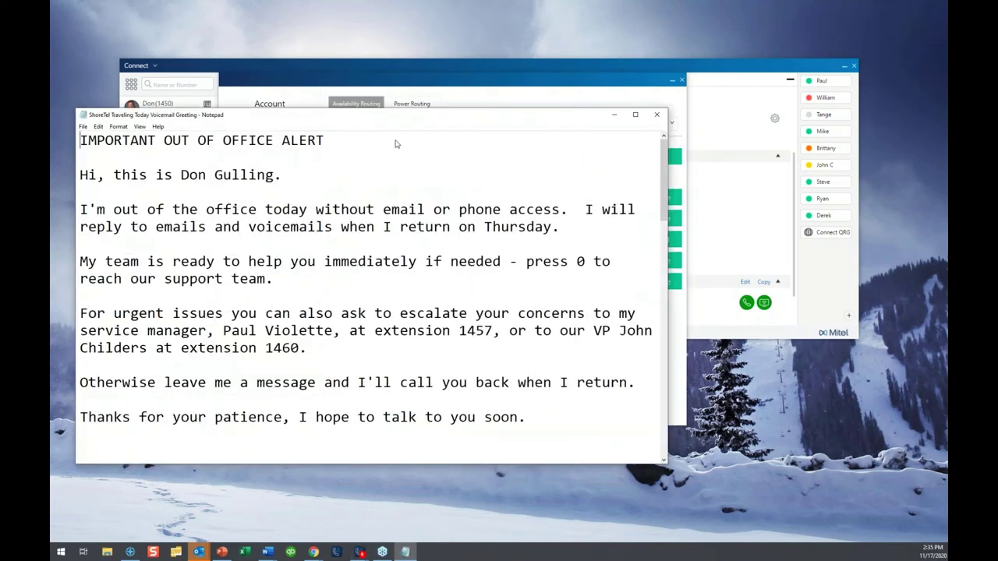
Bring the greeting scripts file into view and read the first and cruise vacation greetings.
drag(342, 106, 402, 96)
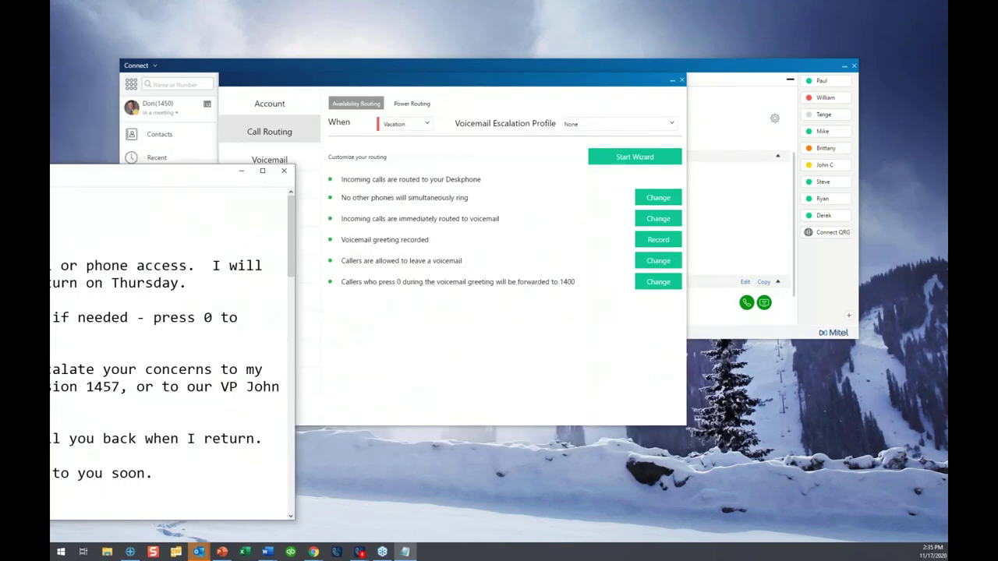
scroll(437, 201, down, 2)
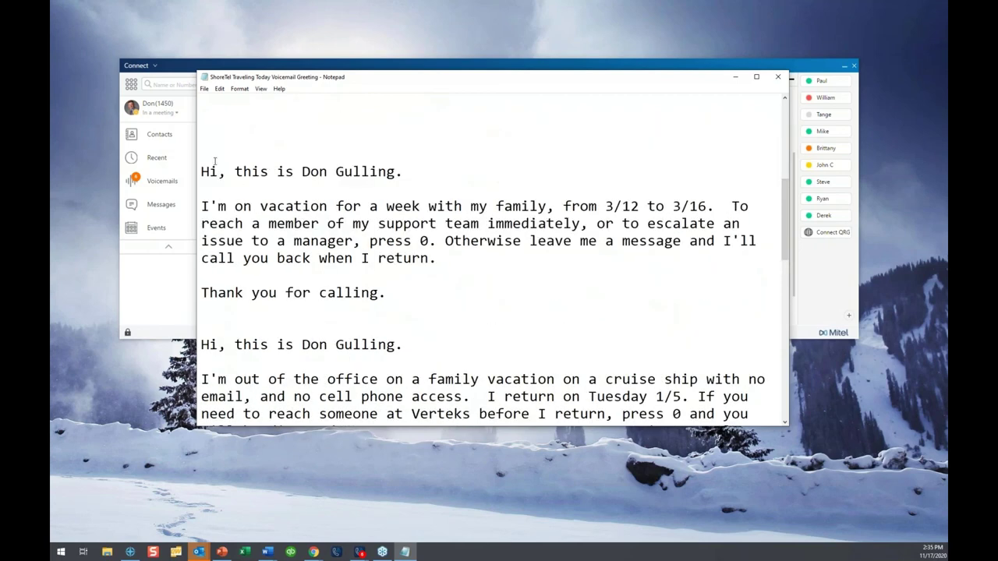
drag(201, 171, 481, 270)
scroll(481, 270, down, 4)
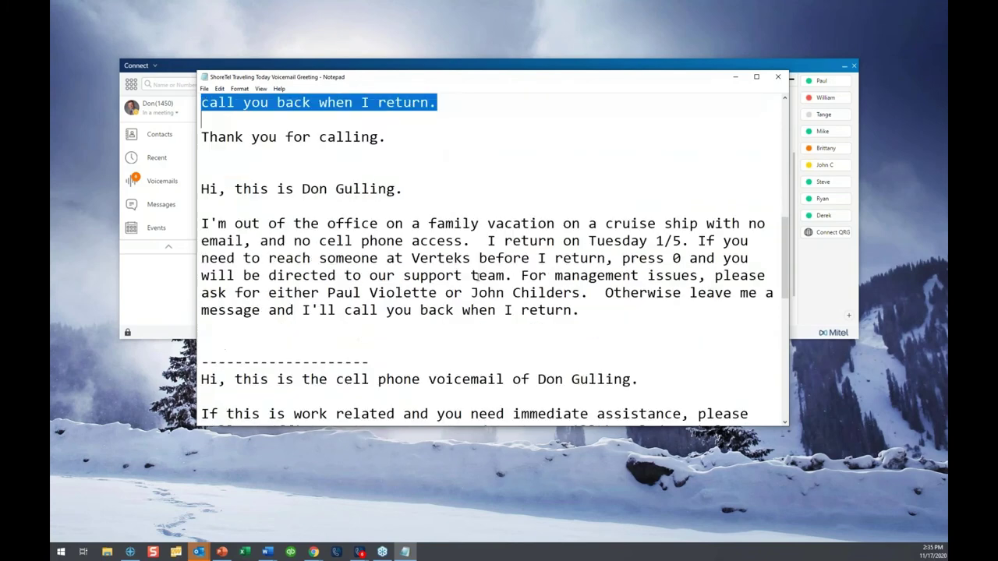
drag(211, 136, 665, 172)
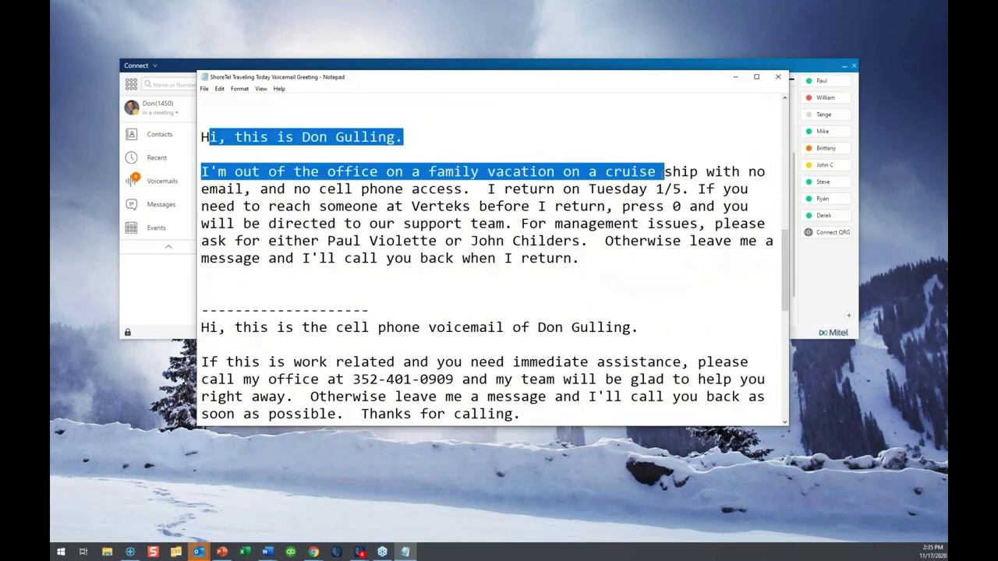
click(585, 224)
Scroll through the remaining greeting scripts, then close Notepad.
scroll(487, 204, down, 3)
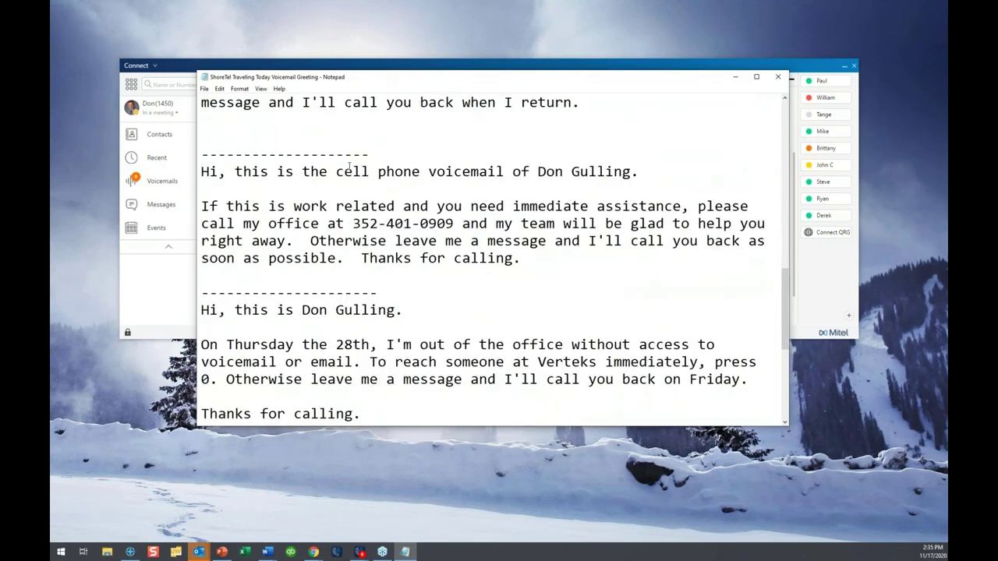
scroll(300, 234, down, 2)
scroll(335, 244, down, 3)
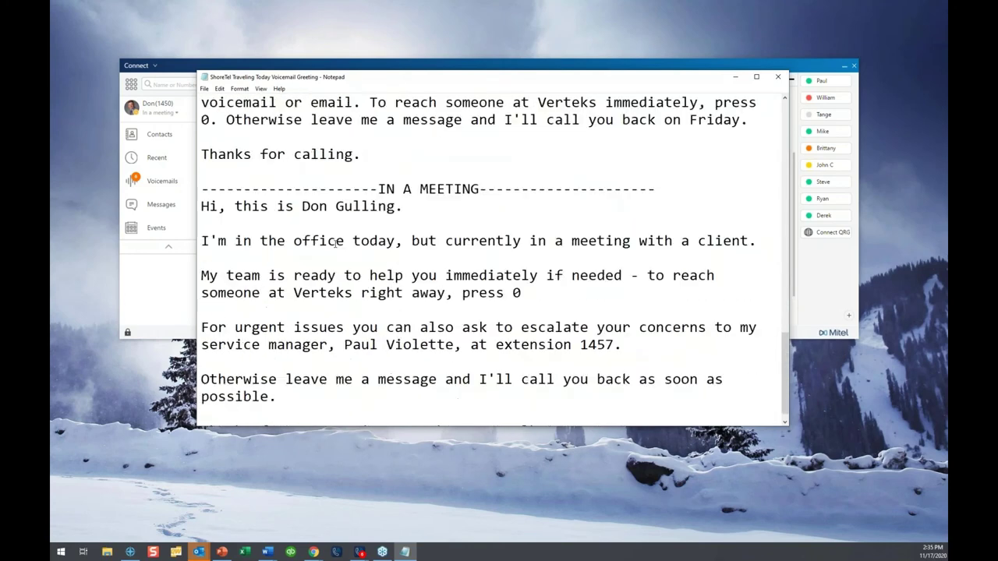
scroll(336, 244, up, 1)
scroll(336, 244, down, 1)
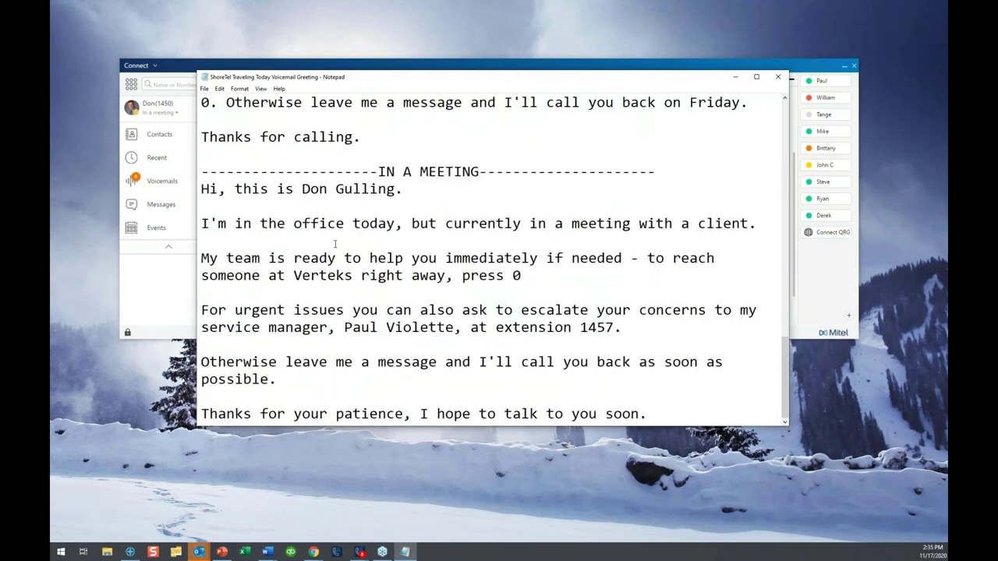
scroll(336, 244, up, 15)
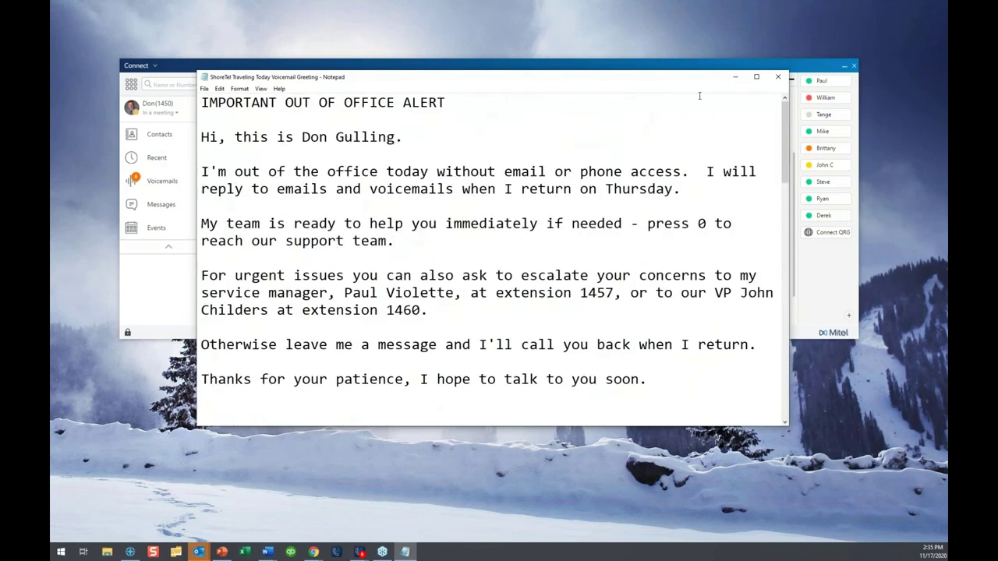
click(779, 77)
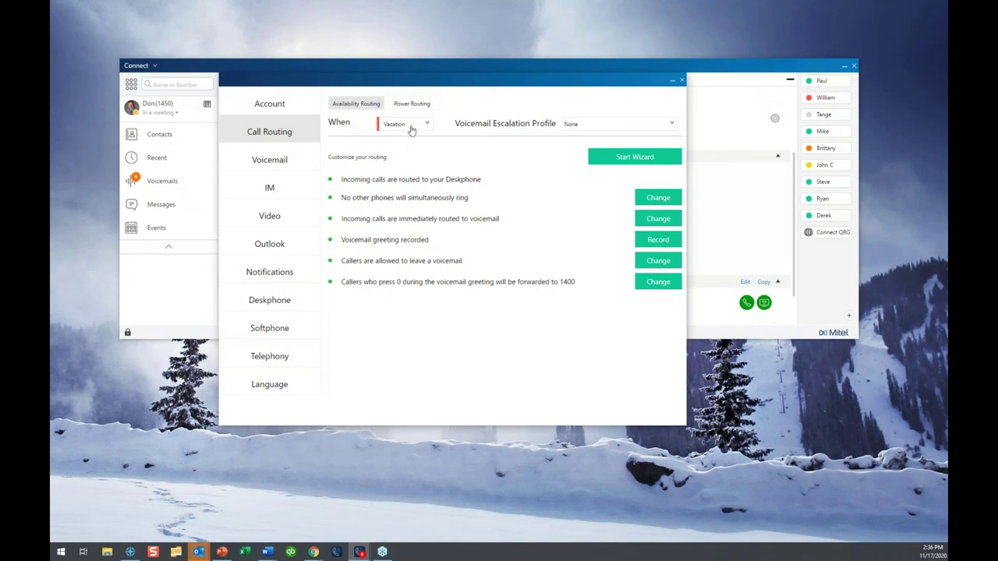
Review the recorded Vacation voicemail greeting in the player and cancel without changes.
click(409, 127)
click(418, 180)
click(659, 241)
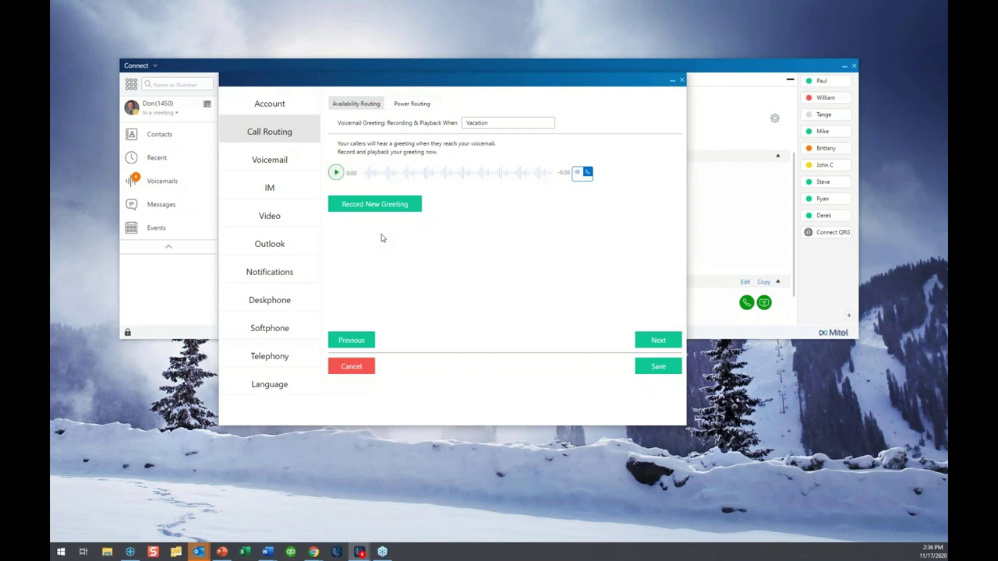
click(347, 366)
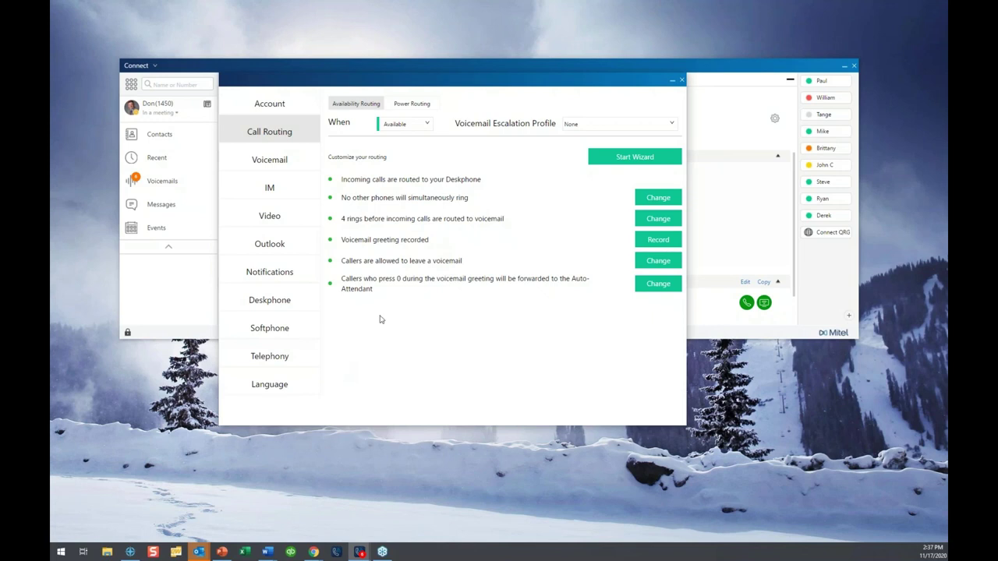
Select Vacation as the status and launch its routing wizard at Simultaneous Ring.
click(416, 126)
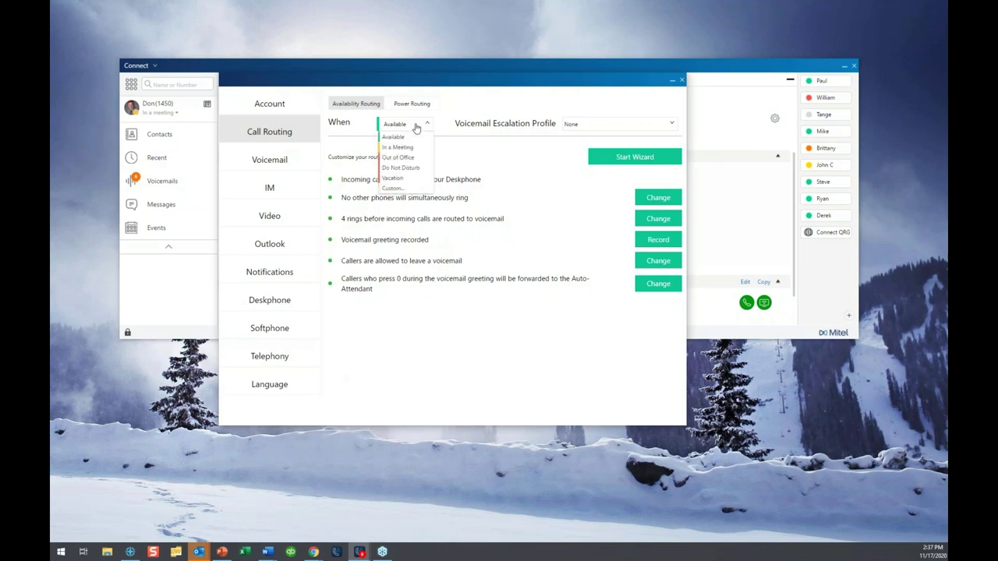
click(415, 179)
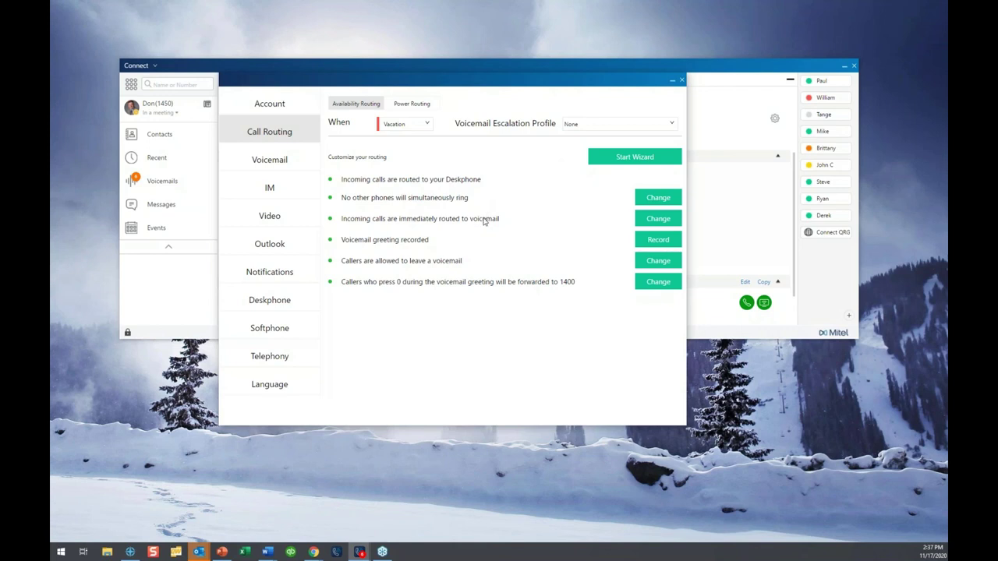
click(598, 165)
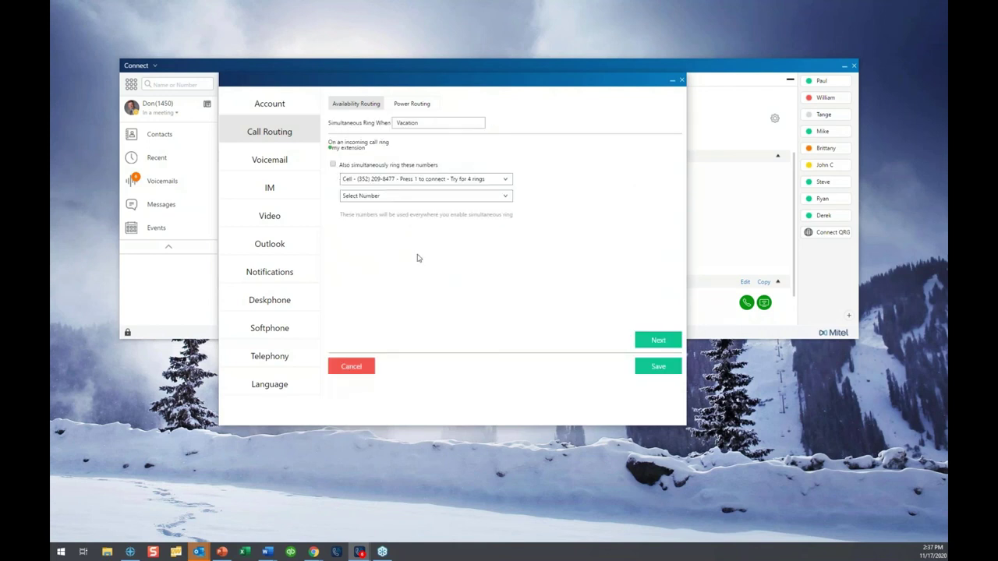
Advance past Simultaneous Ring and Incoming Call Forwarding to the Vacation FindMe page.
click(655, 340)
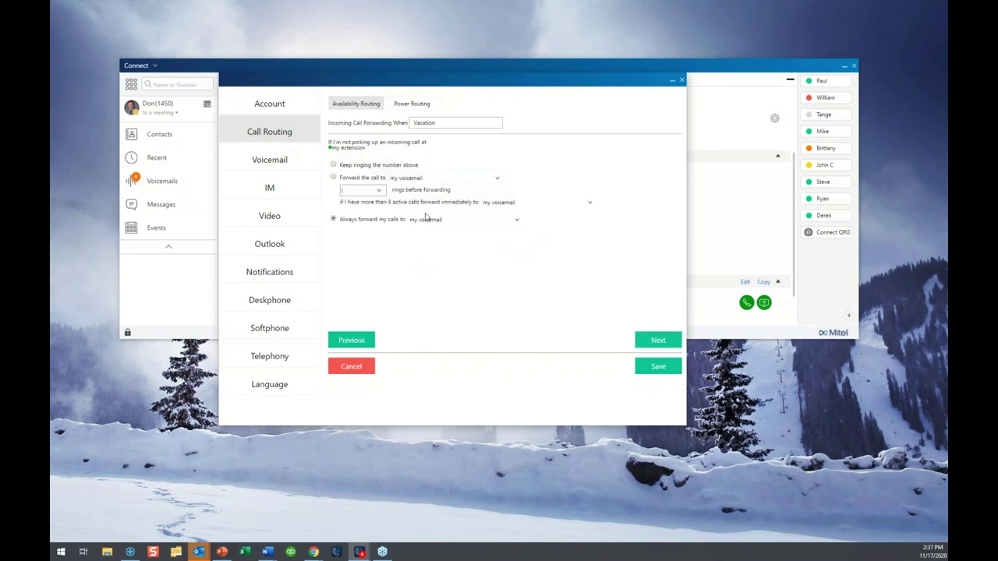
click(655, 340)
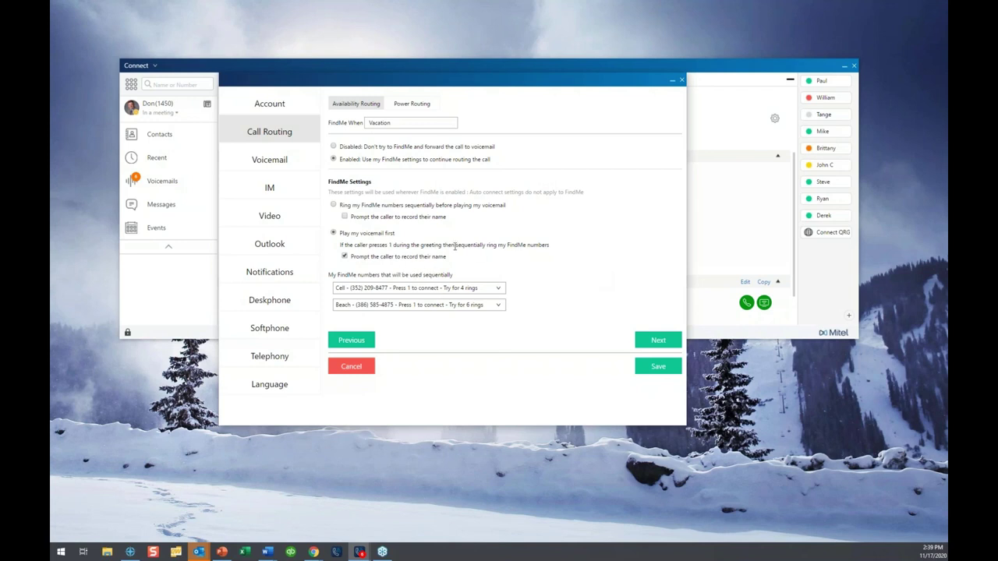
Cancel the Vacation wizard, close Settings, and collapse Connect to its compact window.
click(343, 368)
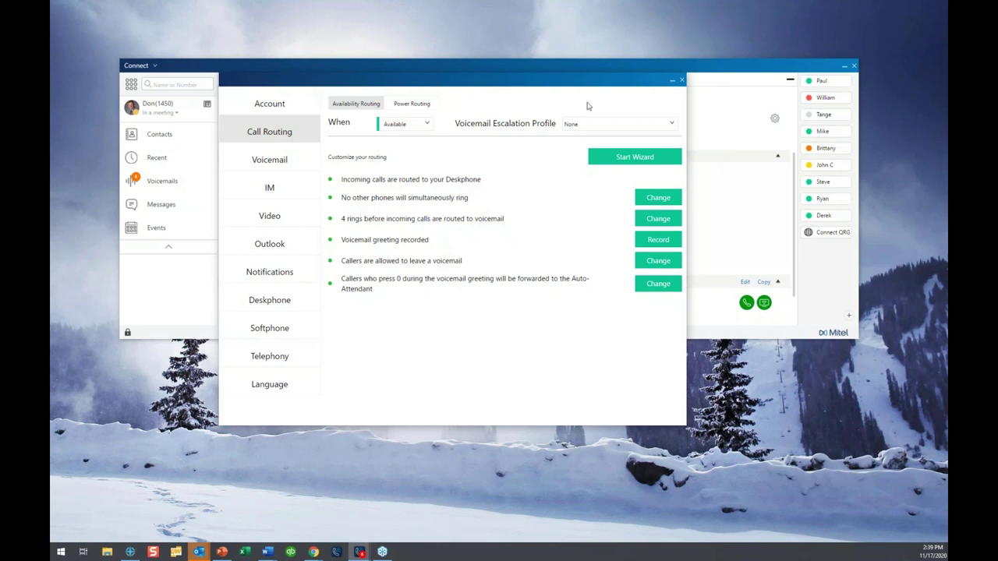
click(682, 80)
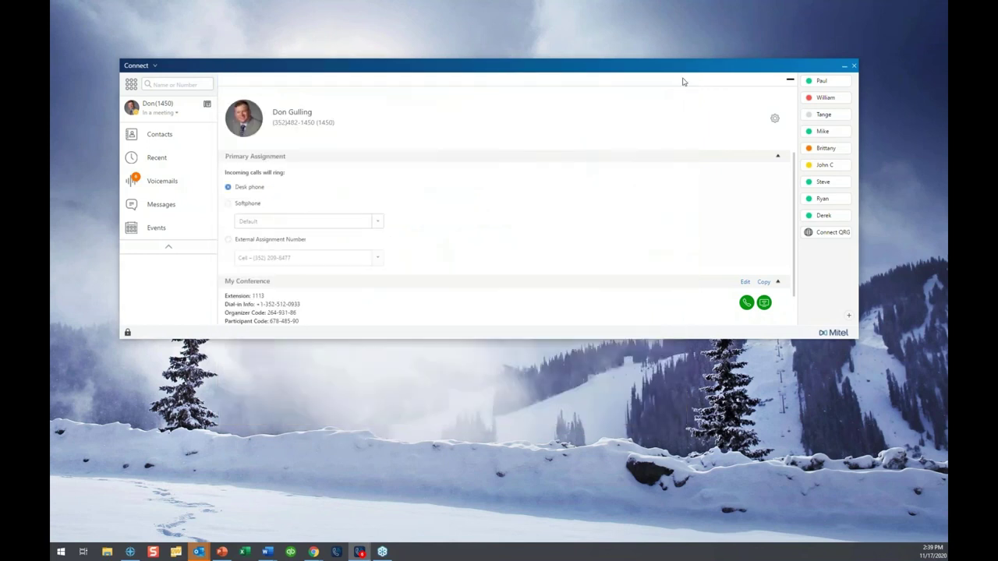
click(789, 80)
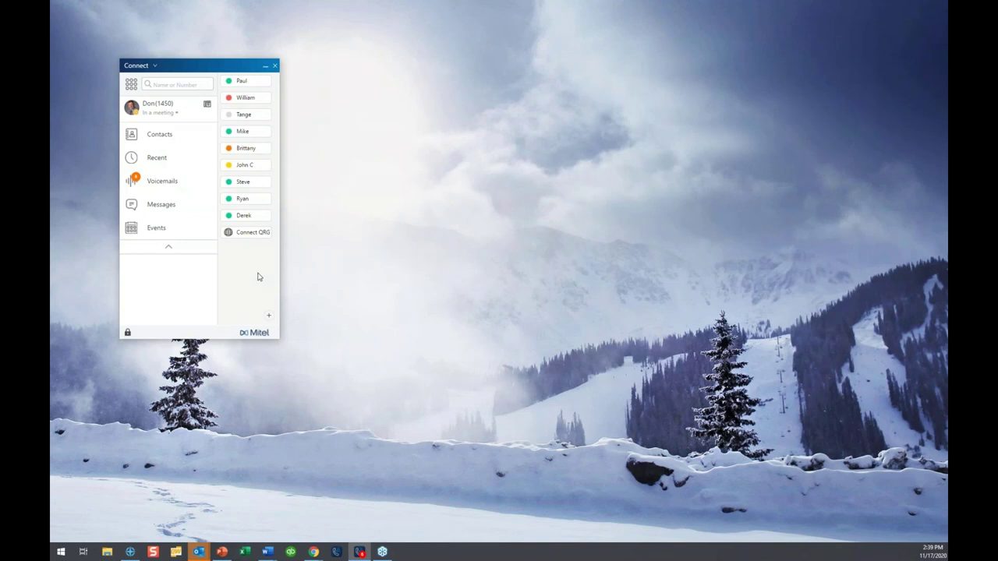